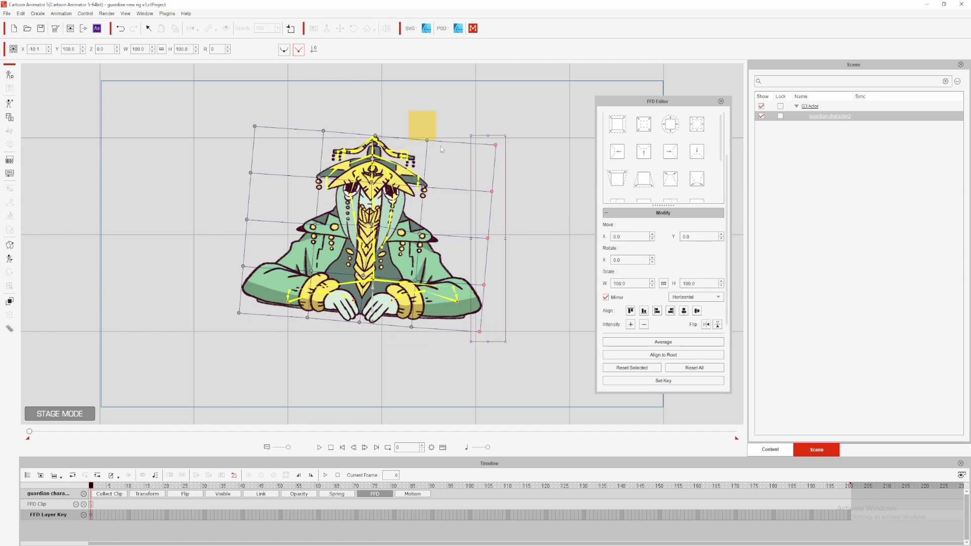
Pull the upper edge of the guardian's FFD grid slightly upward to warp the character
{"action": "left_click_drag", "start_coordinate": [427, 140], "coordinate": [426, 124]}
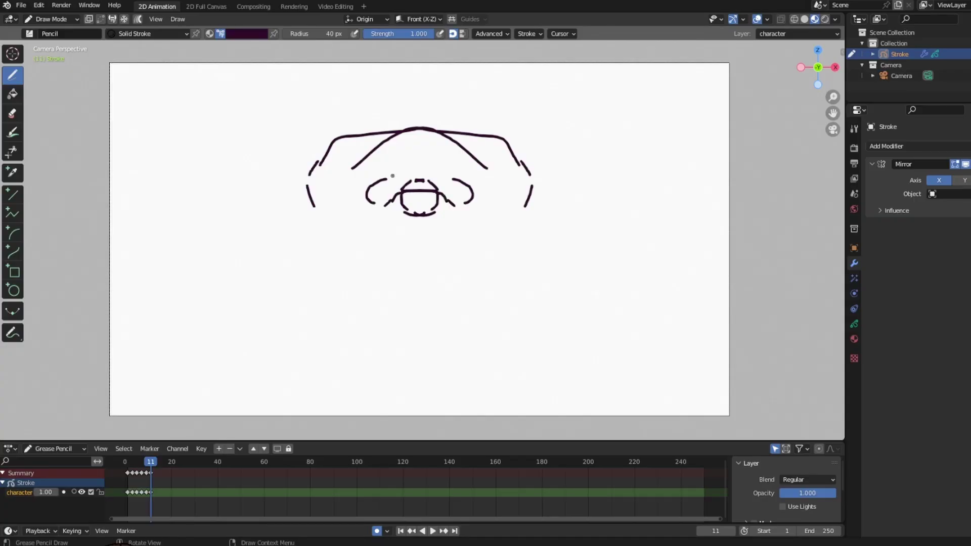
Switch to Blender and sketch the bulky horned character's feet and body with mirrored pencil strokes on frame 11
{"action": "left_click_drag", "start_coordinate": [403, 387], "coordinate": [414, 398]}
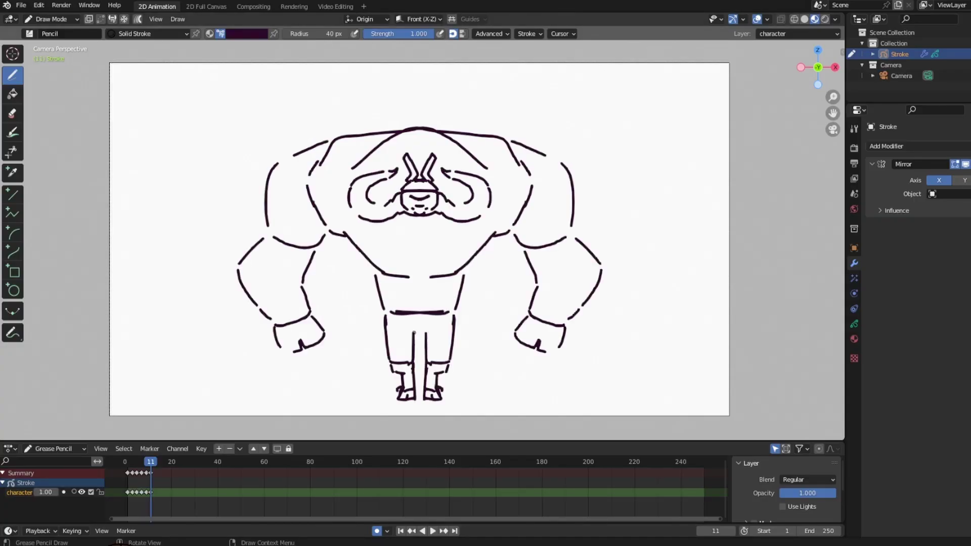
{"action": "left_click_drag", "start_coordinate": [439, 250], "coordinate": [351, 258]}
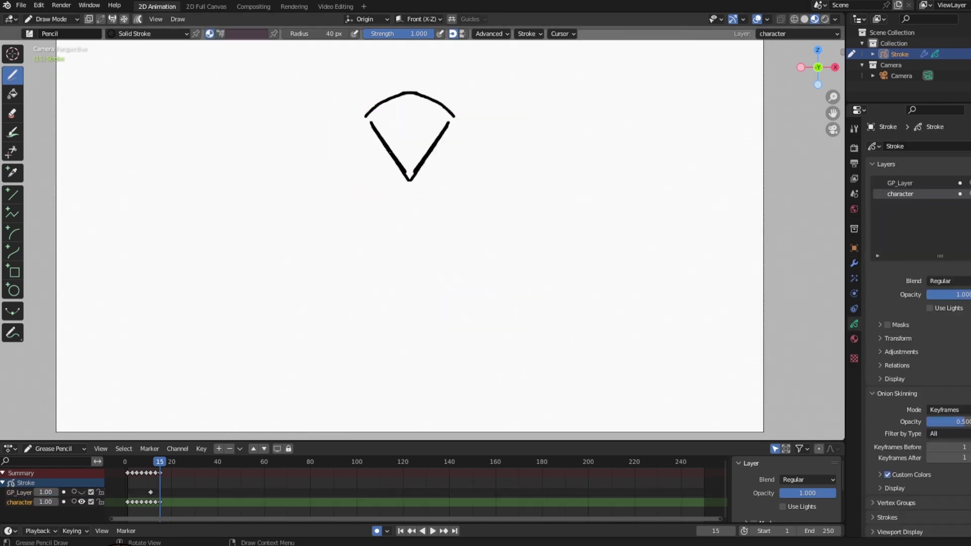
Draw the guardian's long hair, peaked hat, braided beard and shoulder lines with mirrored pencil strokes on frame 15
{"action": "left_click_drag", "start_coordinate": [478, 159], "coordinate": [432, 288]}
{"action": "mouse_move", "coordinate": [515, 137]}
{"action": "left_mouse_down"}
{"action": "mouse_move", "coordinate": [447, 91]}
{"action": "mouse_move", "coordinate": [415, 48]}
{"action": "left_mouse_up"}
{"action": "left_click_drag", "start_coordinate": [490, 80], "coordinate": [419, 76]}
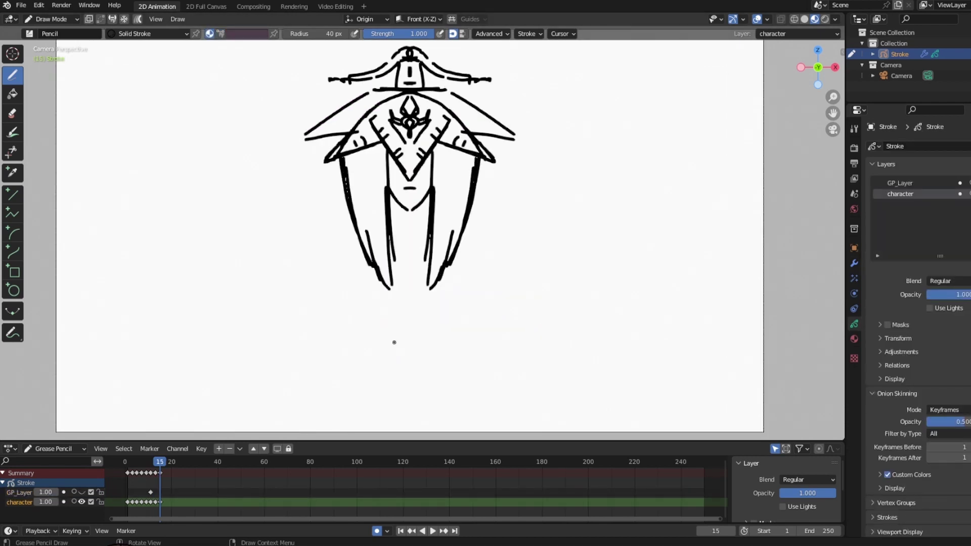
{"action": "left_click_drag", "start_coordinate": [410, 233], "coordinate": [395, 359]}
{"action": "mouse_move", "coordinate": [298, 259]}
{"action": "left_mouse_down"}
{"action": "mouse_move", "coordinate": [212, 346]}
{"action": "mouse_move", "coordinate": [109, 399]}
{"action": "mouse_move", "coordinate": [364, 148]}
{"action": "left_mouse_up"}
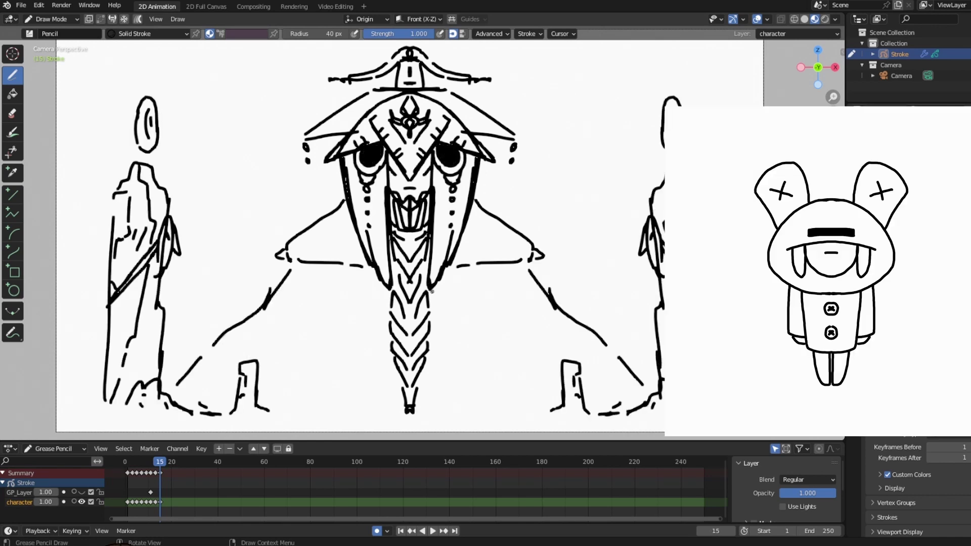
Draw the guardian's hair ornaments, robe lines, crossed sleeves, front steps and hat trim with mirrored pencil strokes
{"action": "left_click_drag", "start_coordinate": [431, 291], "coordinate": [439, 323]}
{"action": "left_click_drag", "start_coordinate": [508, 264], "coordinate": [513, 270]}
{"action": "left_click_drag", "start_coordinate": [551, 313], "coordinate": [422, 406]}
{"action": "left_click_drag", "start_coordinate": [551, 387], "coordinate": [449, 429]}
{"action": "left_click_drag", "start_coordinate": [450, 440], "coordinate": [450, 469]}
{"action": "left_click_drag", "start_coordinate": [470, 451], "coordinate": [436, 454]}
{"action": "left_click_drag", "start_coordinate": [409, 463], "coordinate": [438, 463]}
{"action": "left_click_drag", "start_coordinate": [493, 279], "coordinate": [502, 331]}
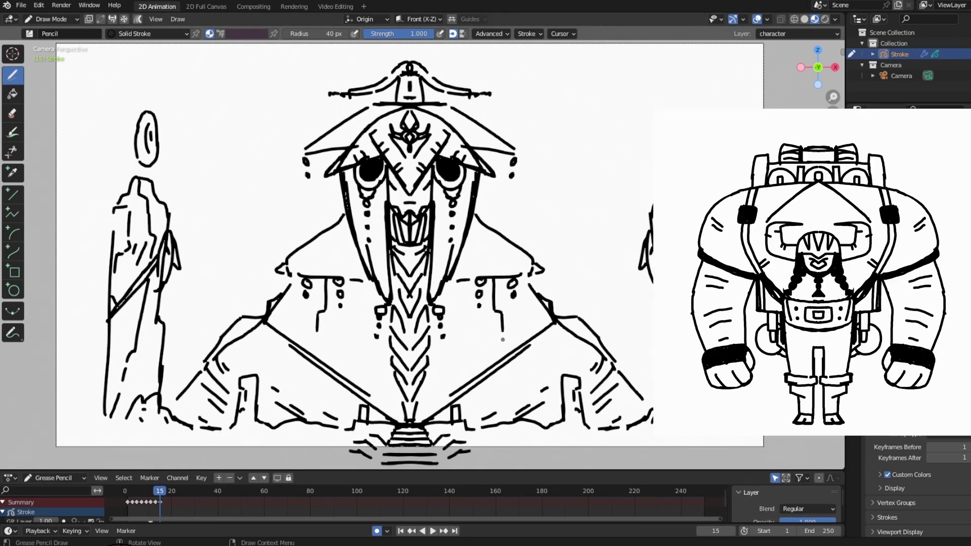
{"action": "left_click_drag", "start_coordinate": [466, 101], "coordinate": [470, 108]}
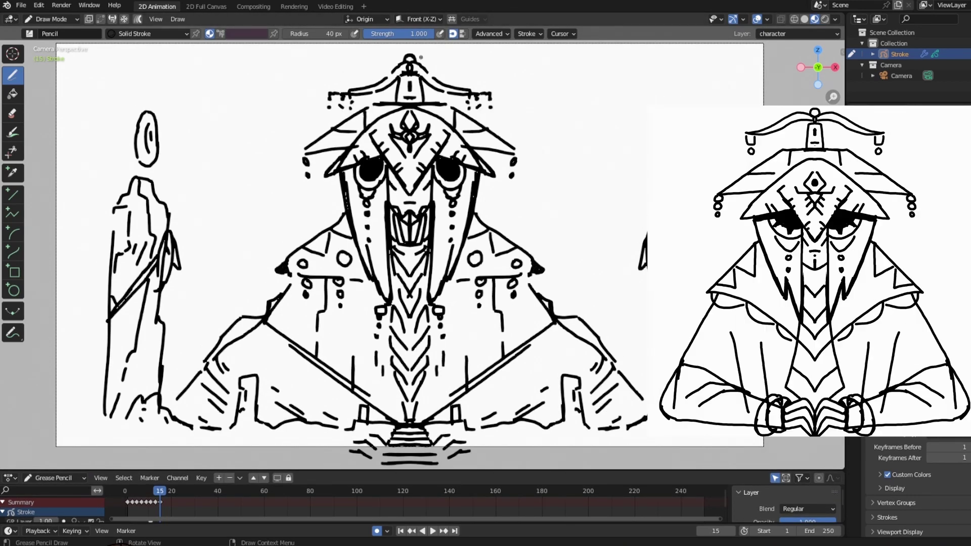
Erase the guardian's outer sleeve outlines and the lower arm lines with the soft eraser
{"action": "left_click", "coordinate": [12, 113]}
{"action": "left_click_drag", "start_coordinate": [223, 348], "coordinate": [249, 303]}
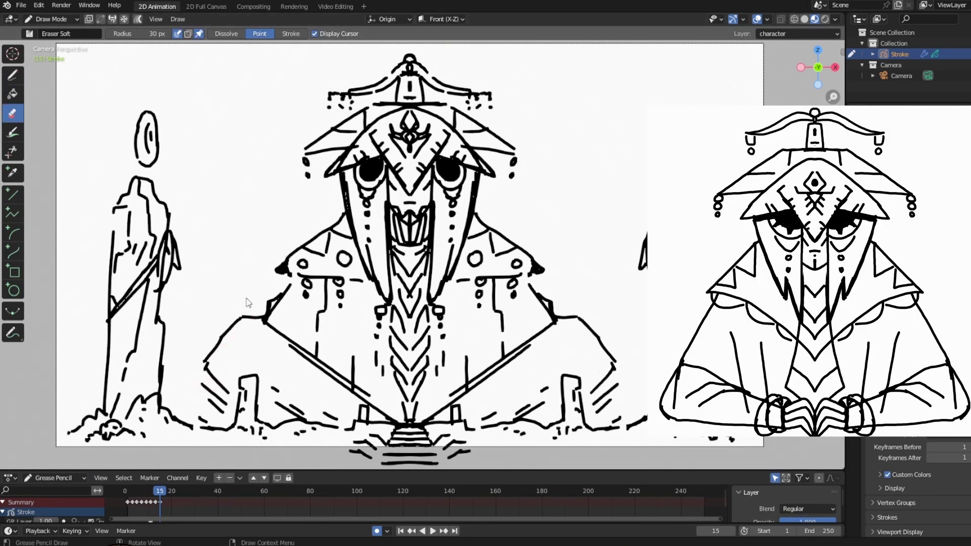
{"action": "mouse_move", "coordinate": [604, 349]}
{"action": "left_mouse_down"}
{"action": "mouse_move", "coordinate": [542, 336]}
{"action": "mouse_move", "coordinate": [452, 399]}
{"action": "left_mouse_up"}
Redraw the guardian's arms and sleeve outlines with the Pencil brush, from the shoulders down to the ground line
{"action": "left_click", "coordinate": [12, 76]}
{"action": "left_click_drag", "start_coordinate": [553, 316], "coordinate": [627, 412]}
{"action": "left_click_drag", "start_coordinate": [502, 343], "coordinate": [503, 386]}
{"action": "left_click_drag", "start_coordinate": [446, 397], "coordinate": [628, 402]}
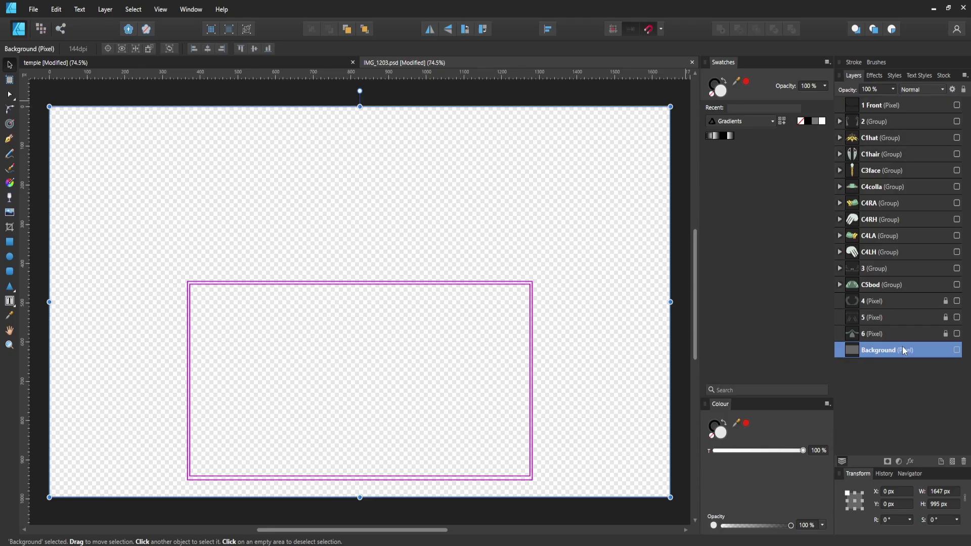
Switch to Affinity Designer, select all layers of IMG_1203.psd and toggle their visibility on
{"action": "key", "text": "ctrl+a"}
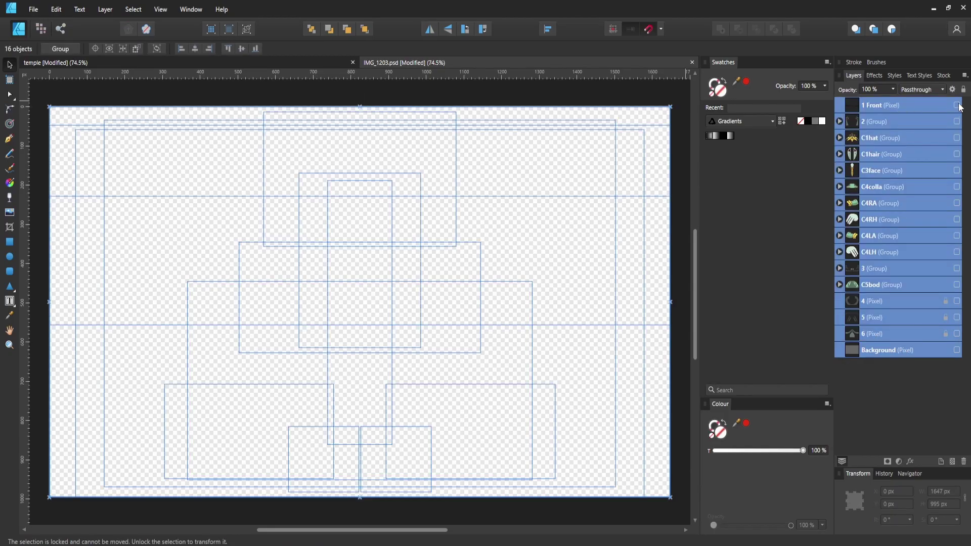
{"action": "left_click", "coordinate": [957, 105]}
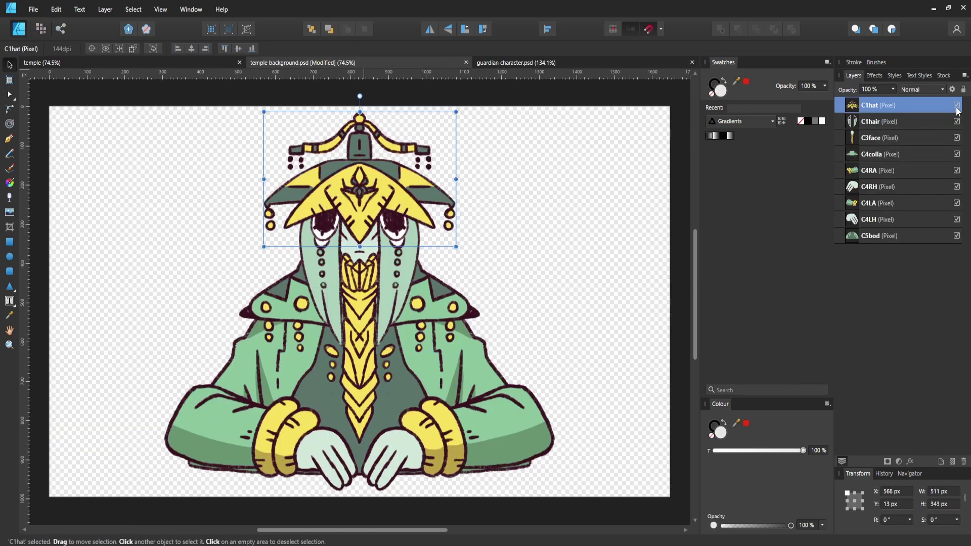
Hide the guardian's layers in temple background.psd one by one, from C1hat down to C5bod
{"action": "left_click", "coordinate": [957, 106]}
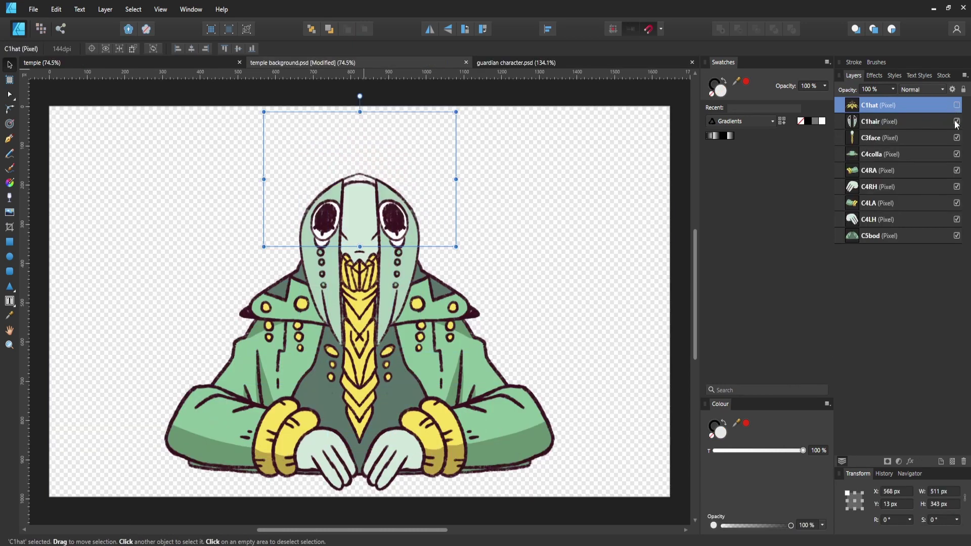
{"action": "left_click", "coordinate": [957, 121]}
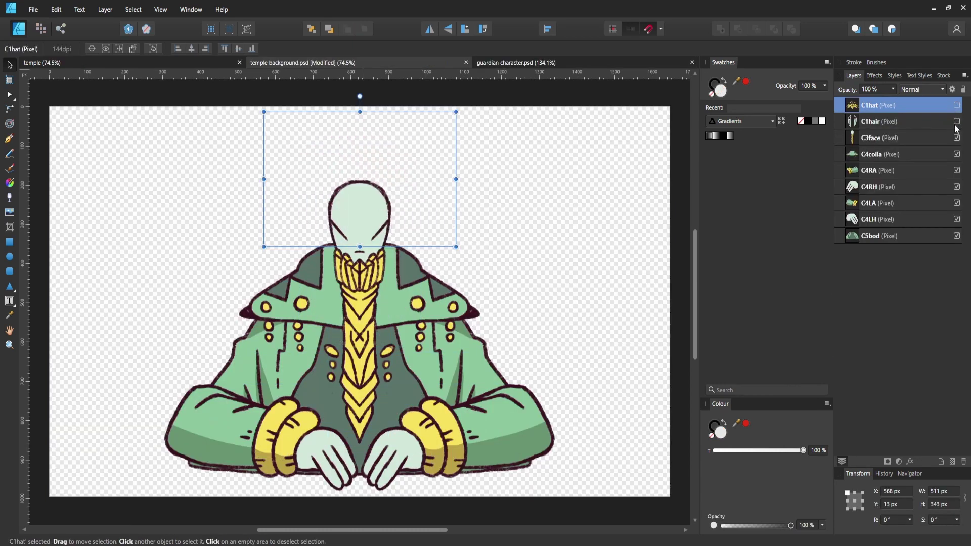
{"action": "left_click", "coordinate": [956, 154]}
{"action": "left_click", "coordinate": [956, 171]}
{"action": "left_click", "coordinate": [957, 187]}
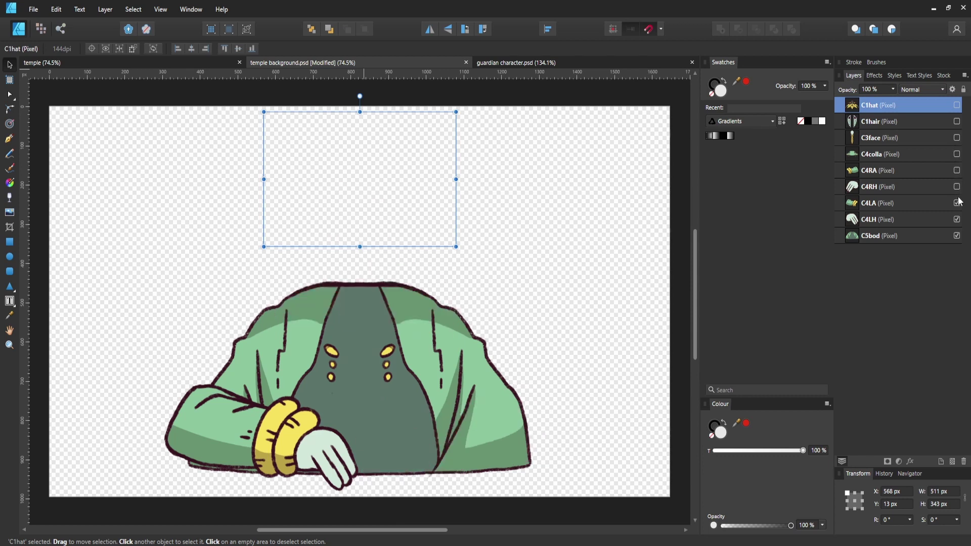
{"action": "left_click", "coordinate": [957, 203]}
{"action": "left_click", "coordinate": [957, 219]}
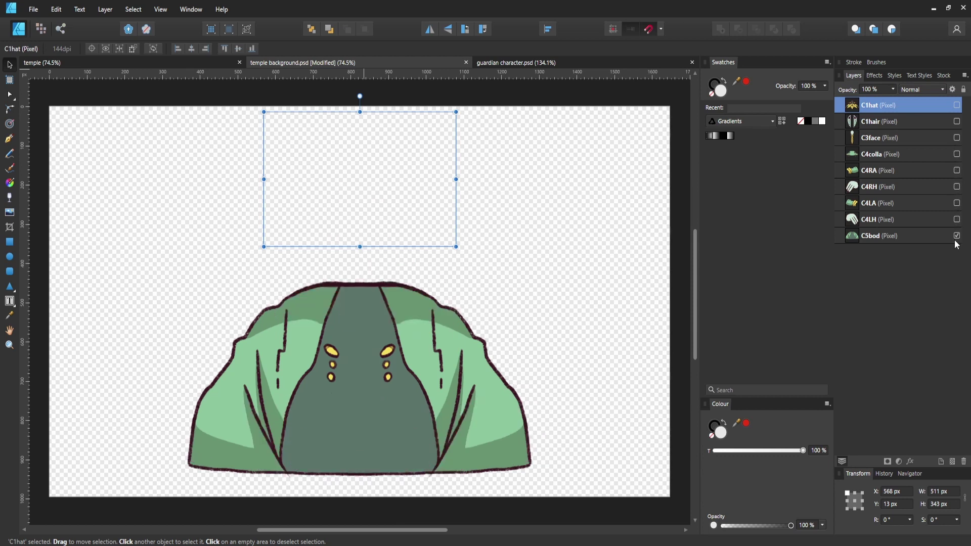
{"action": "left_click", "coordinate": [957, 236]}
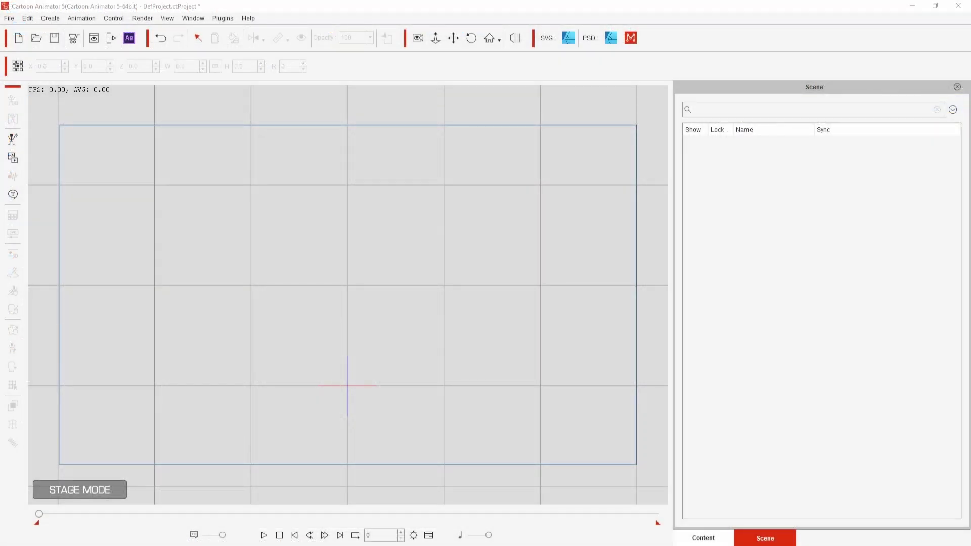
Switch to Cartoon Animator, import the layered guardian character onto the stage and pick its hat for rigging
{"action": "left_click_drag", "start_coordinate": [350, 384], "coordinate": [350, 385]}
{"action": "left_click", "coordinate": [464, 330]}
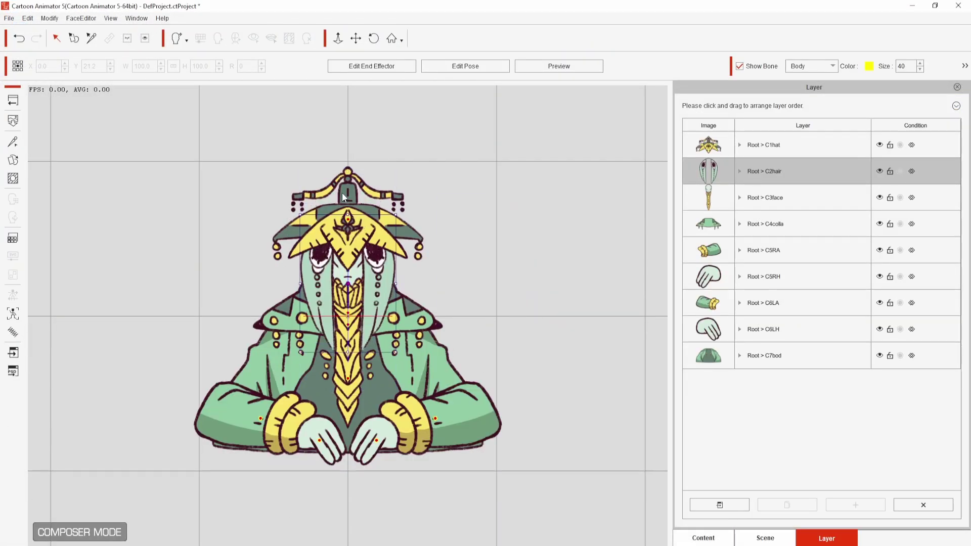
{"action": "left_click", "coordinate": [336, 177]}
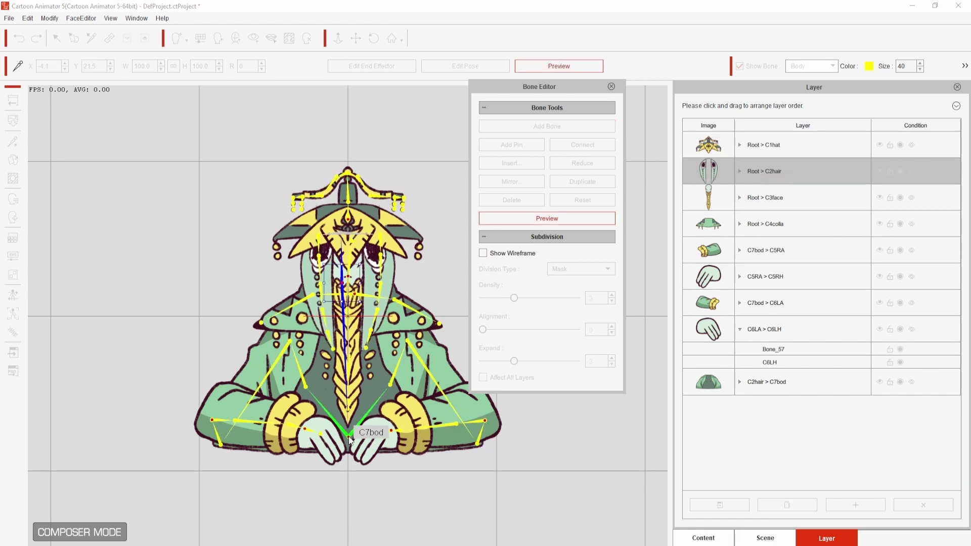
Preview the bone rig by moving the guardian's body, collar, face, hair and hat bones
{"action": "left_click", "coordinate": [376, 411]}
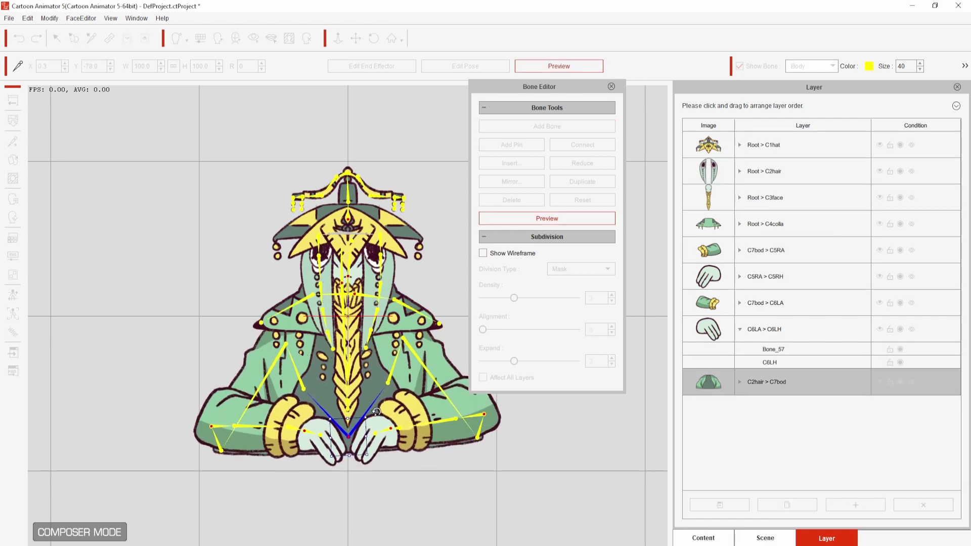
{"action": "left_click", "coordinate": [357, 301]}
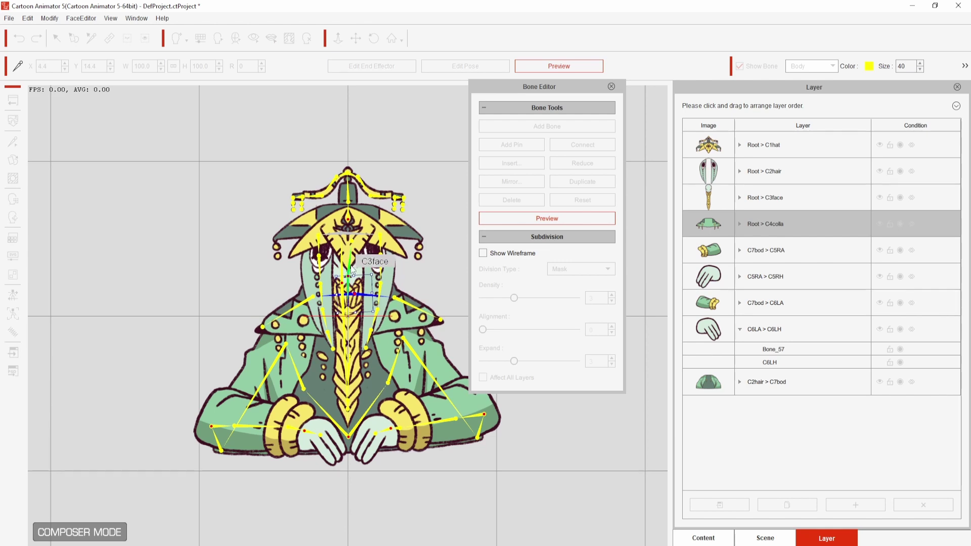
{"action": "left_click", "coordinate": [375, 268]}
{"action": "left_click", "coordinate": [380, 251]}
{"action": "left_click", "coordinate": [402, 215]}
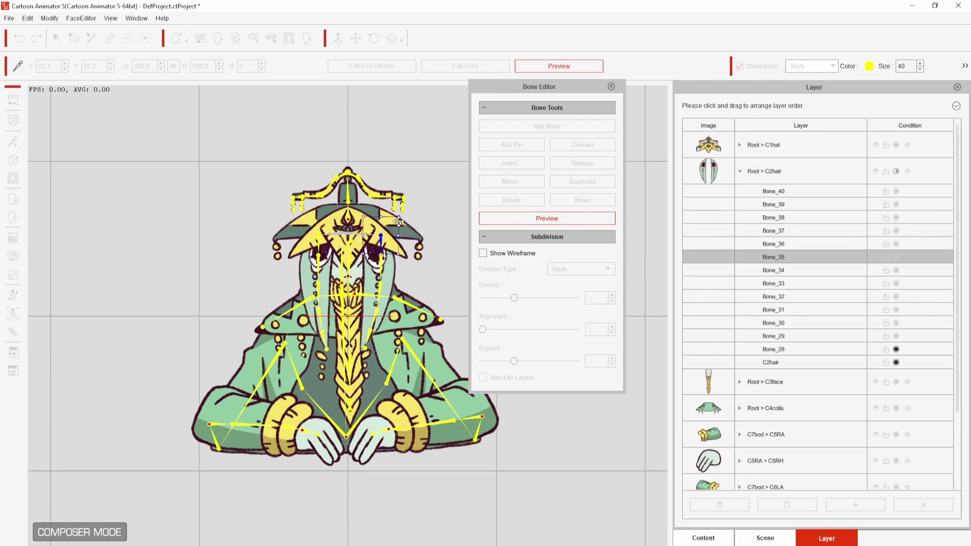
{"action": "left_click", "coordinate": [404, 213]}
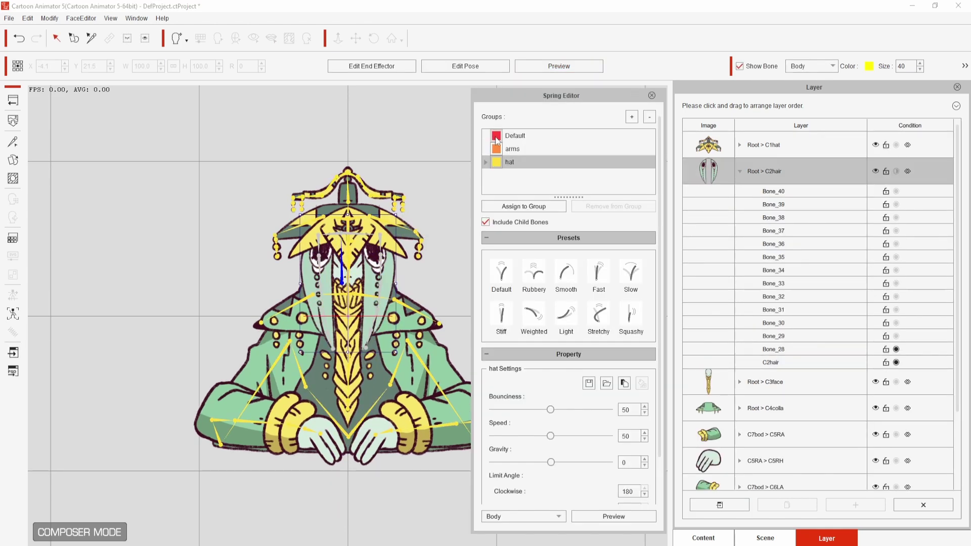
Add a spring group named hair and assign the C2hair bones to it
{"action": "left_click", "coordinate": [632, 117]}
{"action": "type", "text": "hair"}
{"action": "key", "text": "Return"}
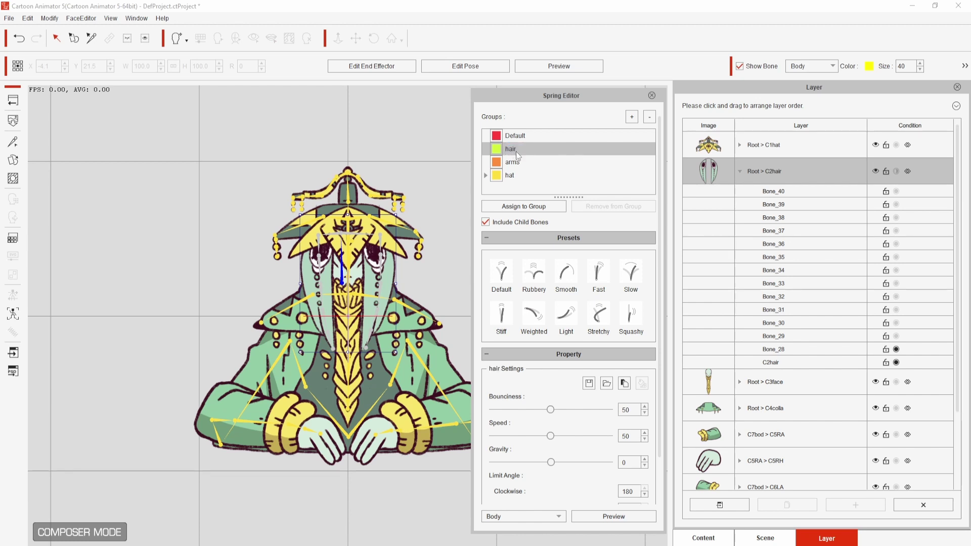
{"action": "left_click", "coordinate": [524, 206]}
Expand the C1hat layer and select its hat bones further down the bone list
{"action": "left_click", "coordinate": [740, 145]}
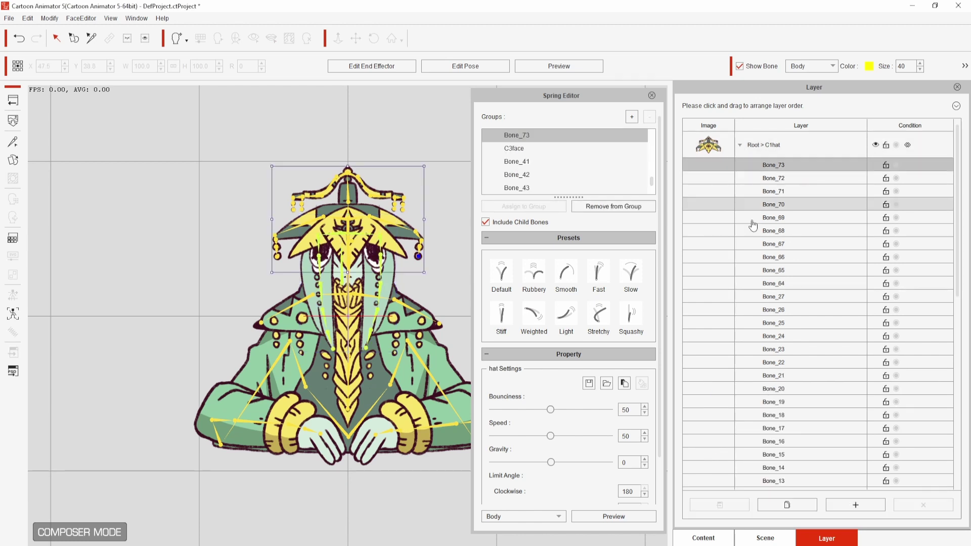
{"action": "scroll", "coordinate": [752, 223], "scroll_direction": "down", "scroll_amount": 10}
{"action": "left_click", "coordinate": [792, 412]}
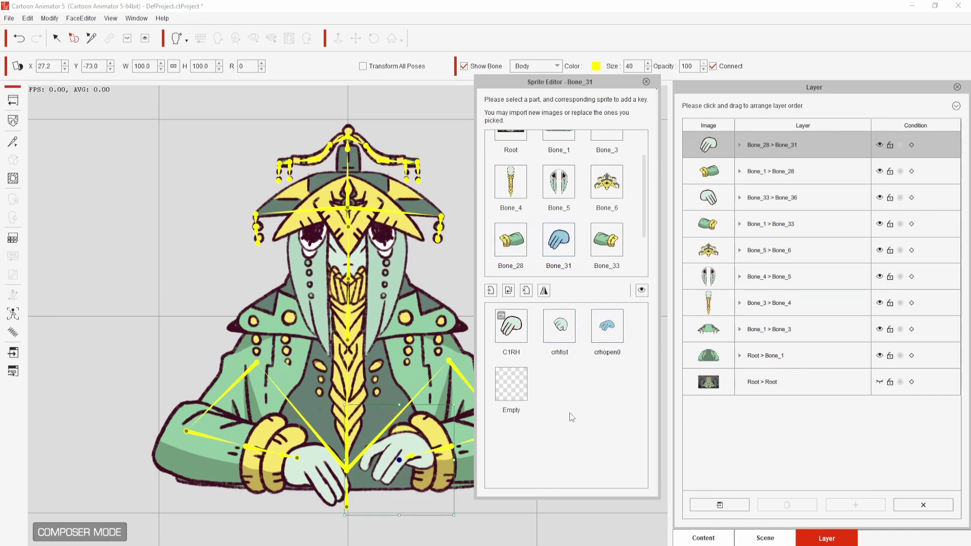
For Bone_31, move the crhfist sprite to about X 17.3, Y -80.0 and crhopen0 to about X 17.0, Y -77.9
{"action": "left_click", "coordinate": [560, 326]}
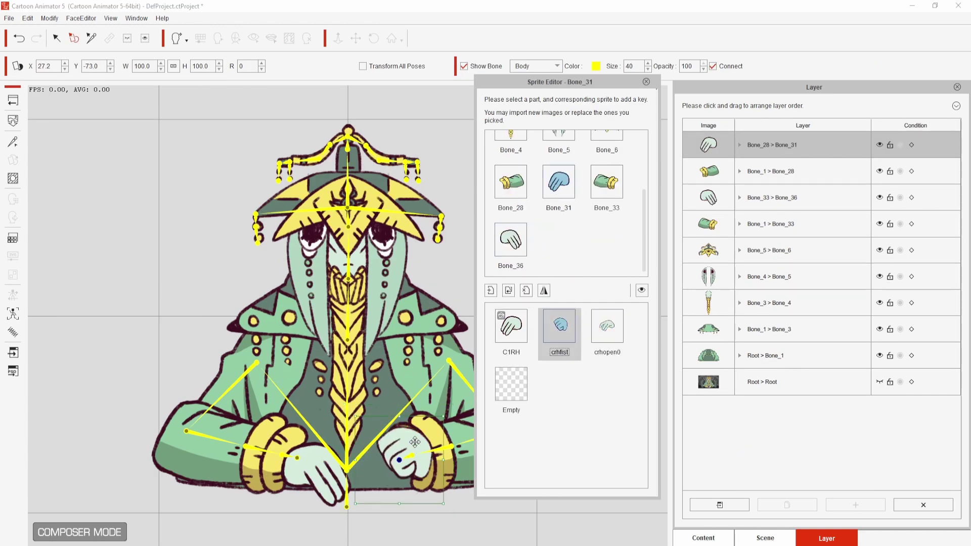
{"action": "left_click_drag", "start_coordinate": [414, 442], "coordinate": [396, 456]}
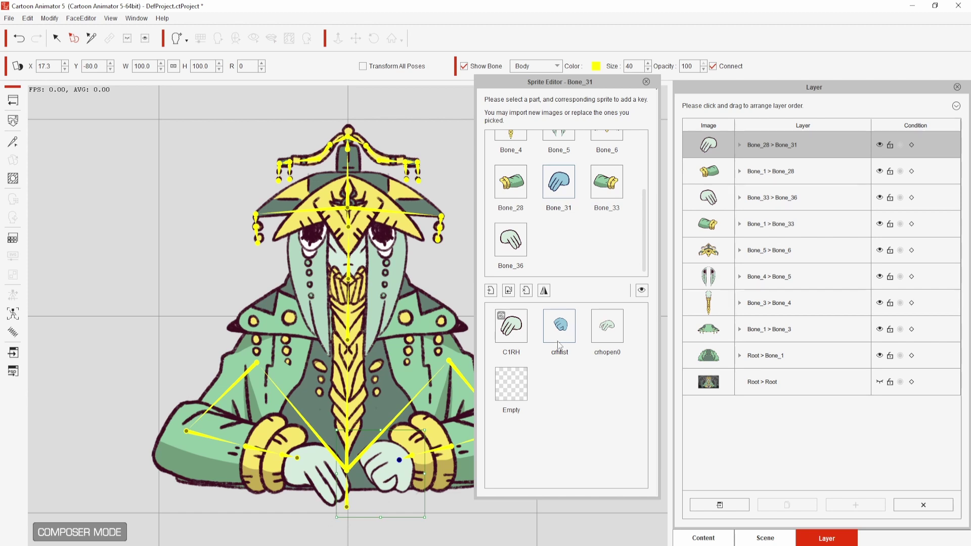
{"action": "left_click", "coordinate": [606, 326]}
{"action": "left_click_drag", "start_coordinate": [373, 445], "coordinate": [372, 447]}
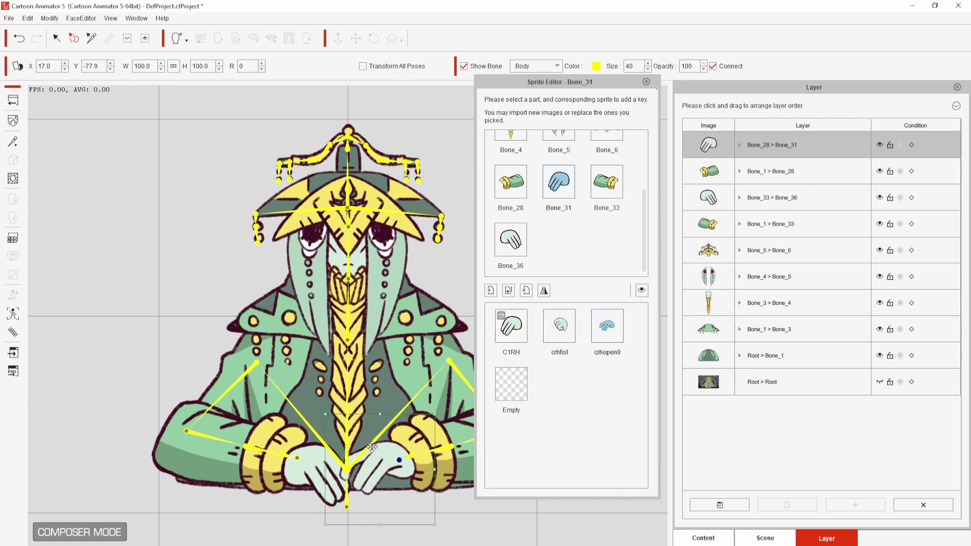
Add the clhfist and clhopen0 sprites to Bone_36 and line up the clhfist sprite with the wrist
{"action": "left_click", "coordinate": [808, 203]}
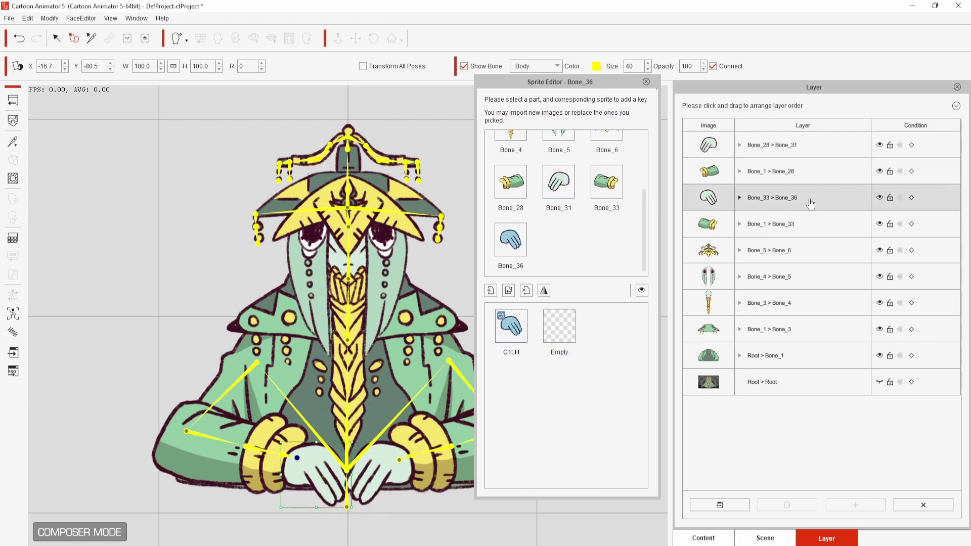
{"action": "left_click", "coordinate": [525, 291]}
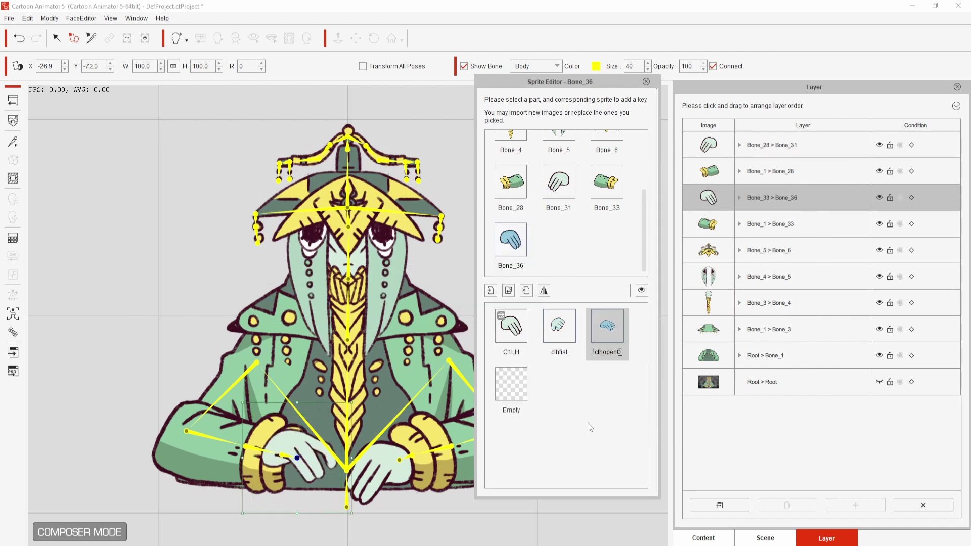
{"action": "left_click", "coordinate": [558, 326]}
{"action": "left_click_drag", "start_coordinate": [285, 444], "coordinate": [332, 464]}
{"action": "left_click", "coordinate": [607, 326]}
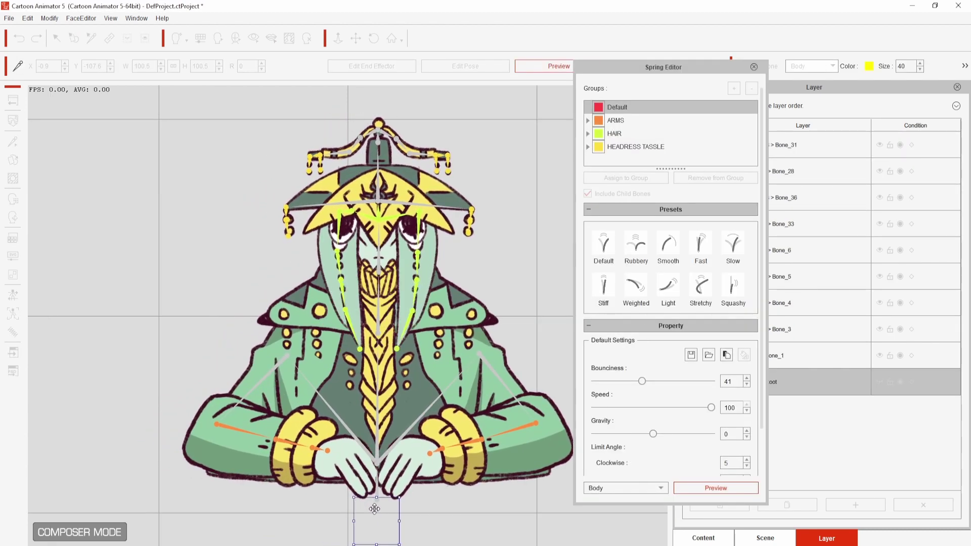
Test the spring motion in preview by moving the guardian's root bone sideways
{"action": "left_click_drag", "start_coordinate": [374, 508], "coordinate": [308, 503]}
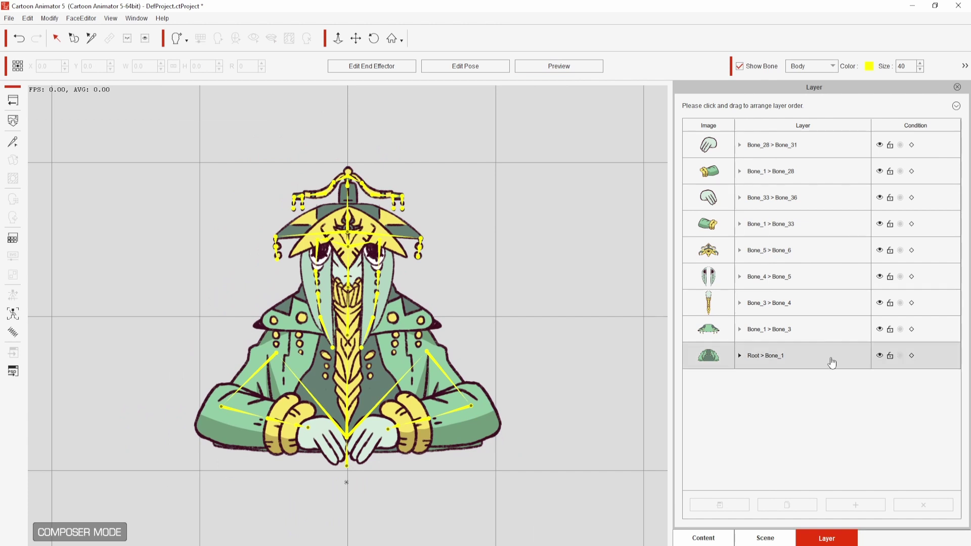
Select the Root > Bone_1 body layer and capture the character as the custom rig image
{"action": "left_click", "coordinate": [832, 363]}
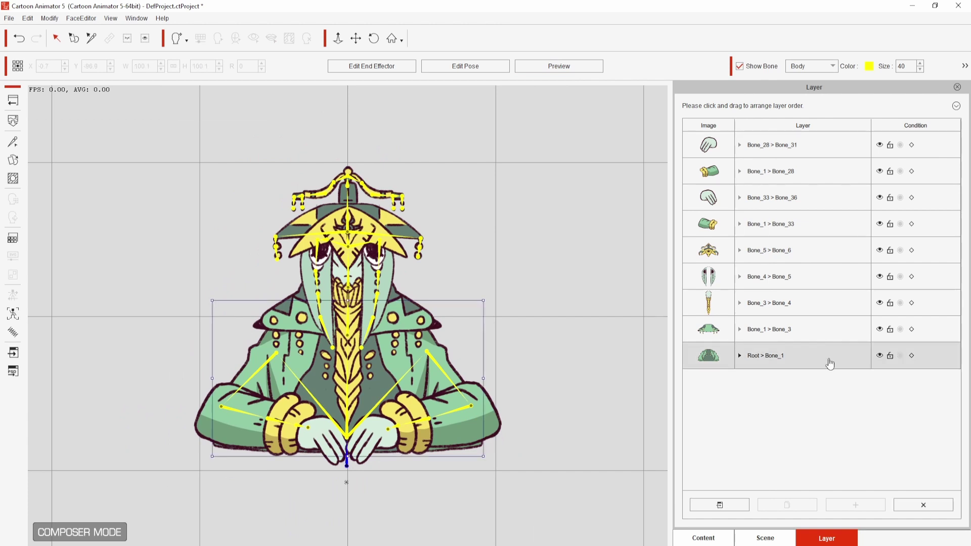
{"action": "left_click", "coordinate": [9, 317]}
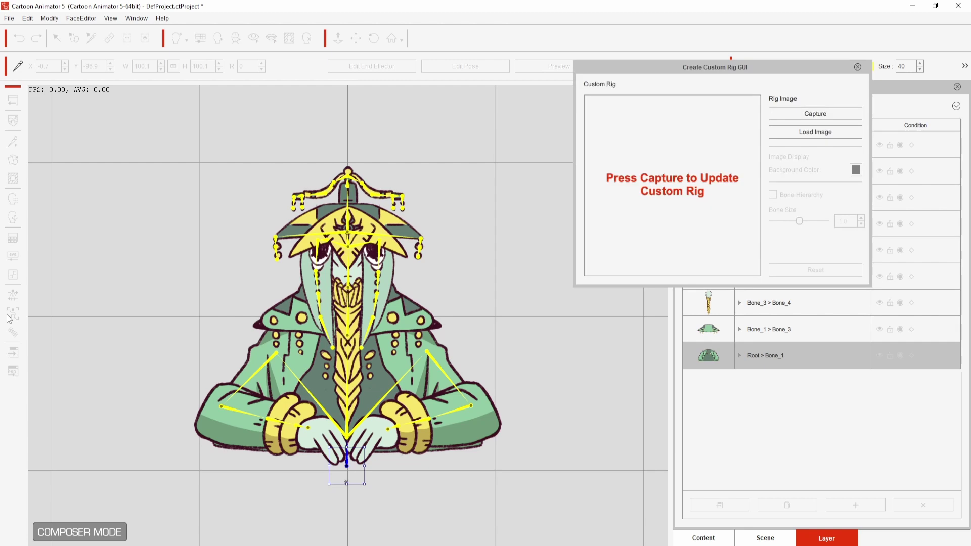
{"action": "left_click", "coordinate": [823, 112]}
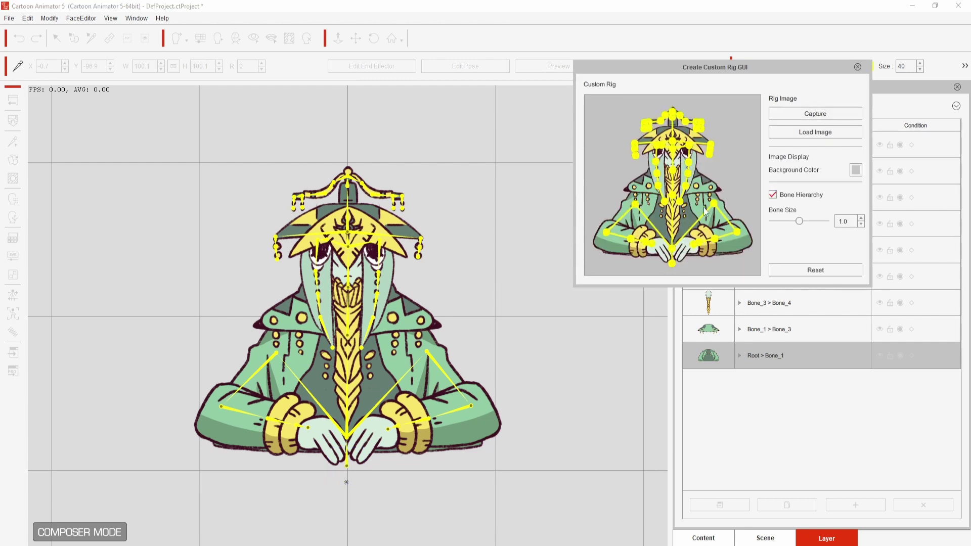
Leave the rig setup for stage mode and open the 2D Motion Key Editor for the character
{"action": "key", "text": "Escape"}
{"action": "left_click", "coordinate": [15, 101]}
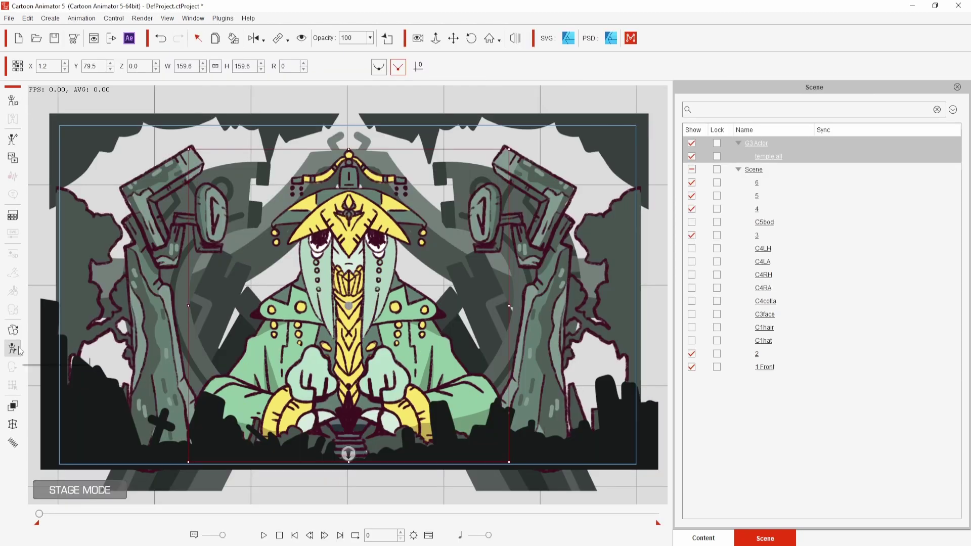
{"action": "left_click", "coordinate": [19, 349]}
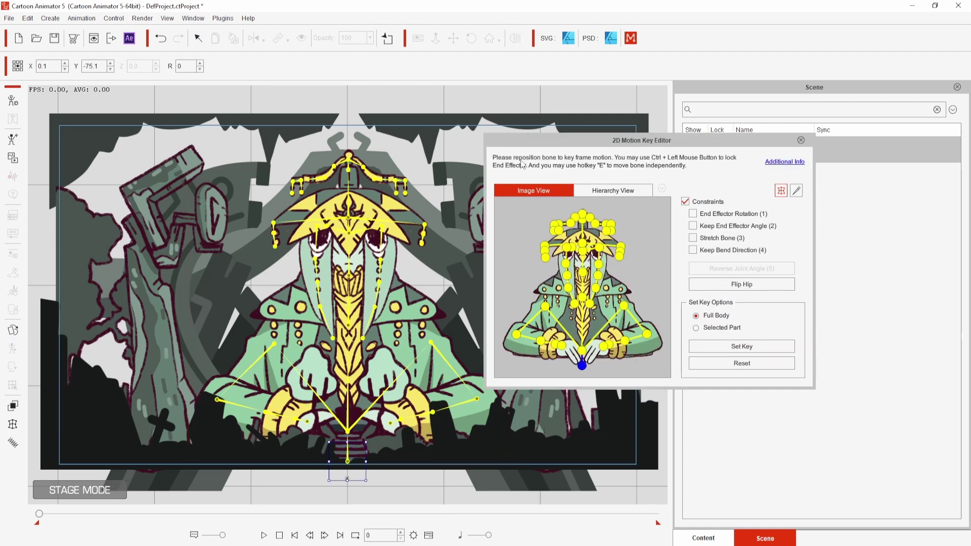
{"action": "left_click_drag", "start_coordinate": [630, 148], "coordinate": [661, 123]}
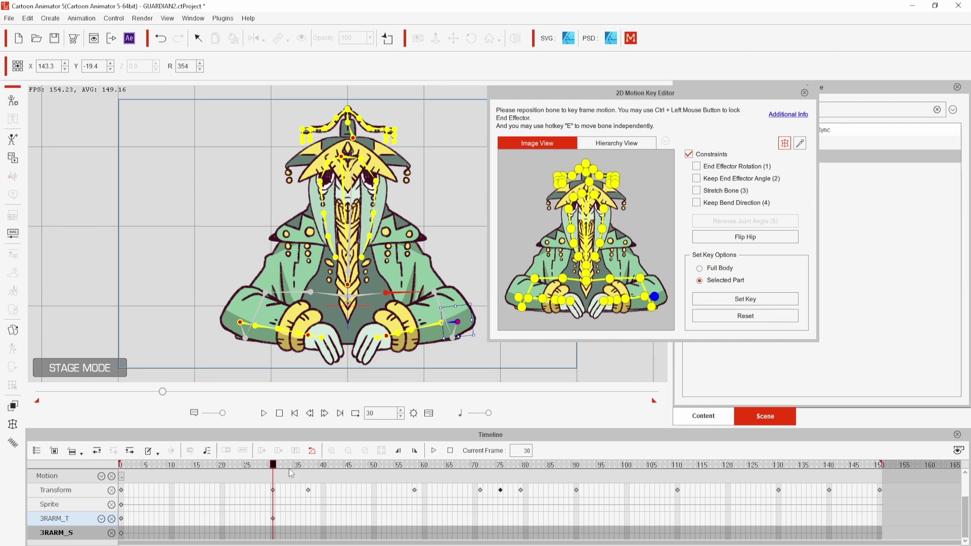
Adjust the 3RARM bone at about frame 37 and check the arm motion through about frame 140
{"action": "left_click_drag", "start_coordinate": [272, 465], "coordinate": [309, 465]}
{"action": "mouse_move", "coordinate": [469, 299]}
{"action": "left_mouse_down"}
{"action": "mouse_move", "coordinate": [501, 323]}
{"action": "mouse_move", "coordinate": [465, 295]}
{"action": "mouse_move", "coordinate": [498, 304]}
{"action": "mouse_move", "coordinate": [490, 319]}
{"action": "mouse_move", "coordinate": [478, 306]}
{"action": "left_mouse_up"}
{"action": "left_click", "coordinate": [415, 464]}
{"action": "left_click", "coordinate": [480, 465]}
{"action": "left_click", "coordinate": [500, 464]}
{"action": "left_click", "coordinate": [576, 465]}
{"action": "left_click", "coordinate": [783, 465]}
{"action": "left_click", "coordinate": [794, 465]}
{"action": "left_click", "coordinate": [829, 465]}
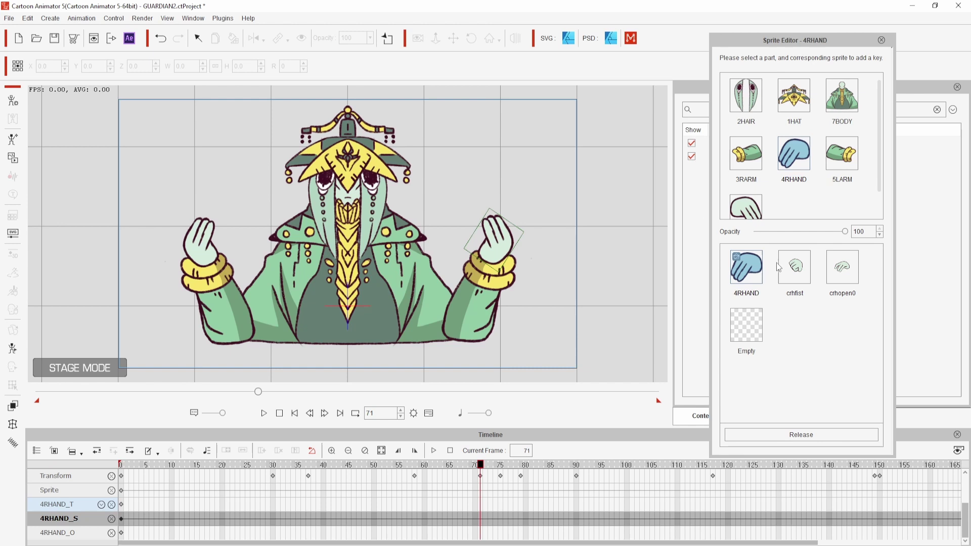
At frame 71, switch the 4RHAND sprite to crhopen0 and the 6LHAND sprite to clhopen0
{"action": "left_click", "coordinate": [841, 268]}
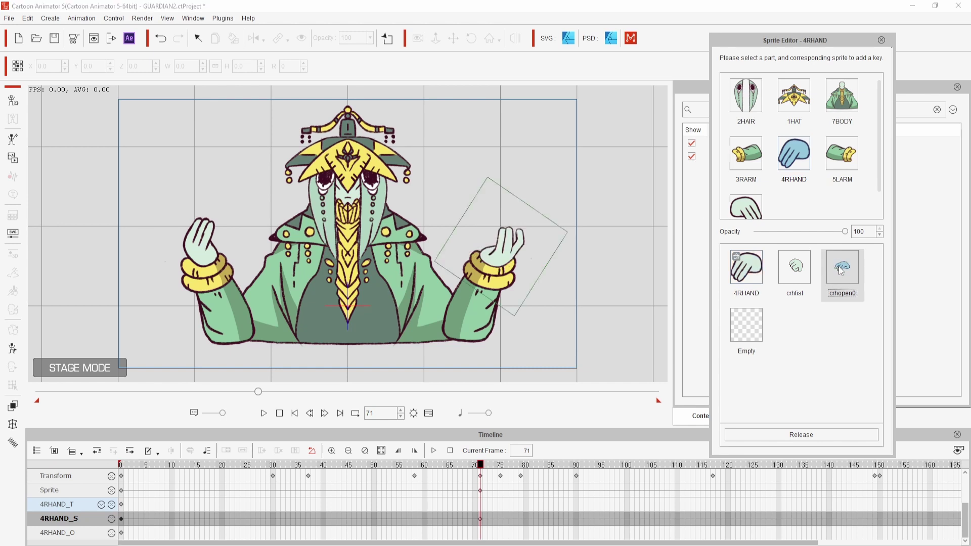
{"action": "left_click", "coordinate": [746, 207]}
{"action": "left_click", "coordinate": [842, 268]}
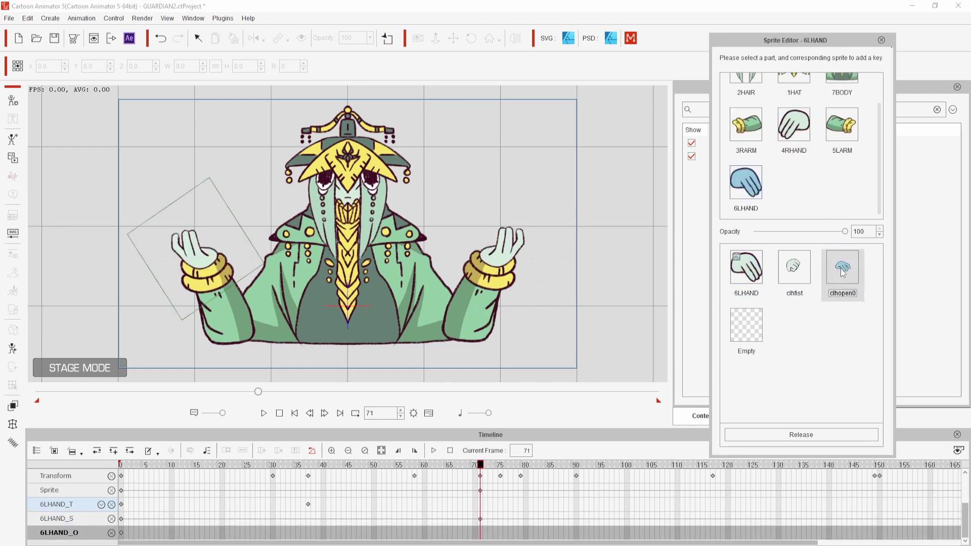
At frame 75, switch the 6LHAND sprite to clhfist and the 4RHAND sprite to crhfist
{"action": "left_click_drag", "start_coordinate": [481, 464], "coordinate": [502, 475]}
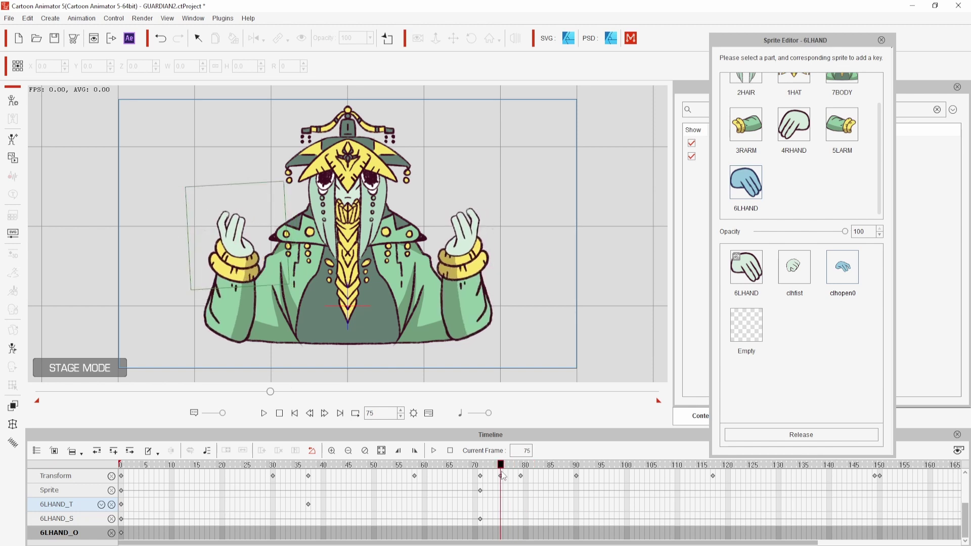
{"action": "left_click", "coordinate": [794, 266]}
{"action": "left_click", "coordinate": [793, 124]}
{"action": "left_click", "coordinate": [803, 277]}
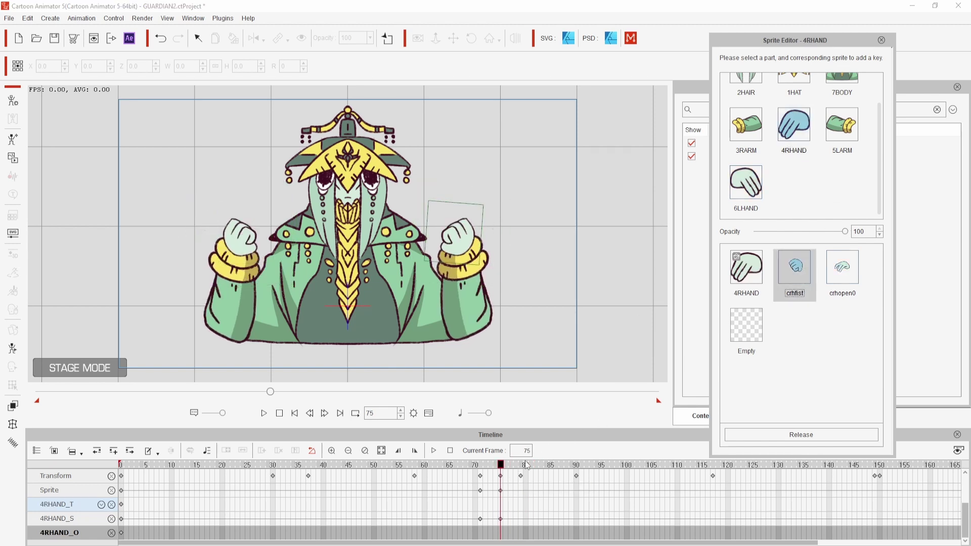
Play the animation from the first frame and scrub around frame 70 to check the hand sprite changes
{"action": "left_click", "coordinate": [536, 466]}
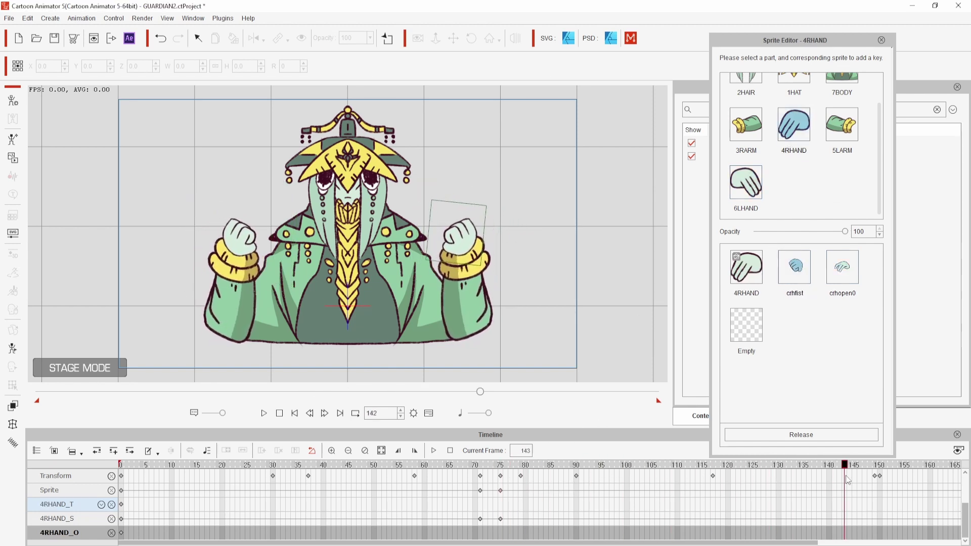
{"action": "left_click", "coordinate": [294, 413]}
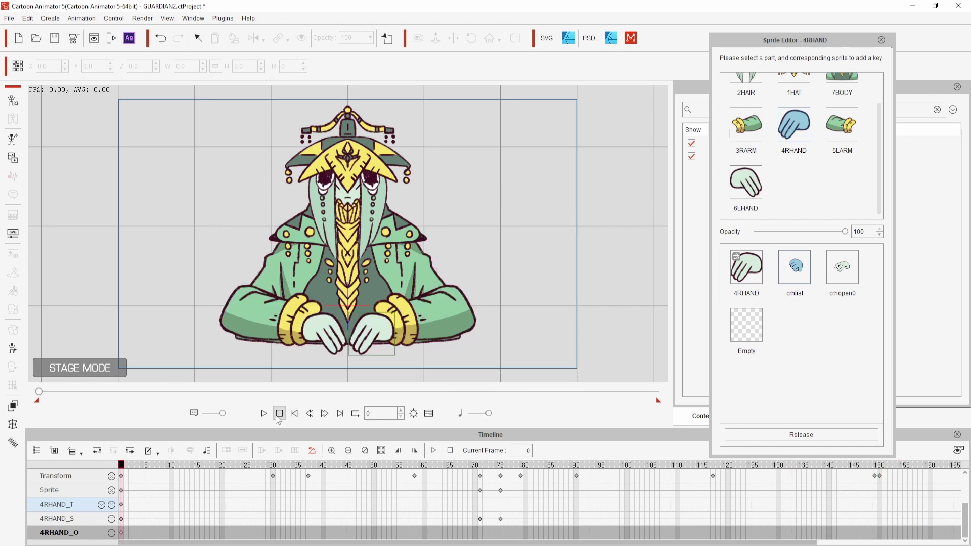
{"action": "left_click", "coordinate": [263, 413]}
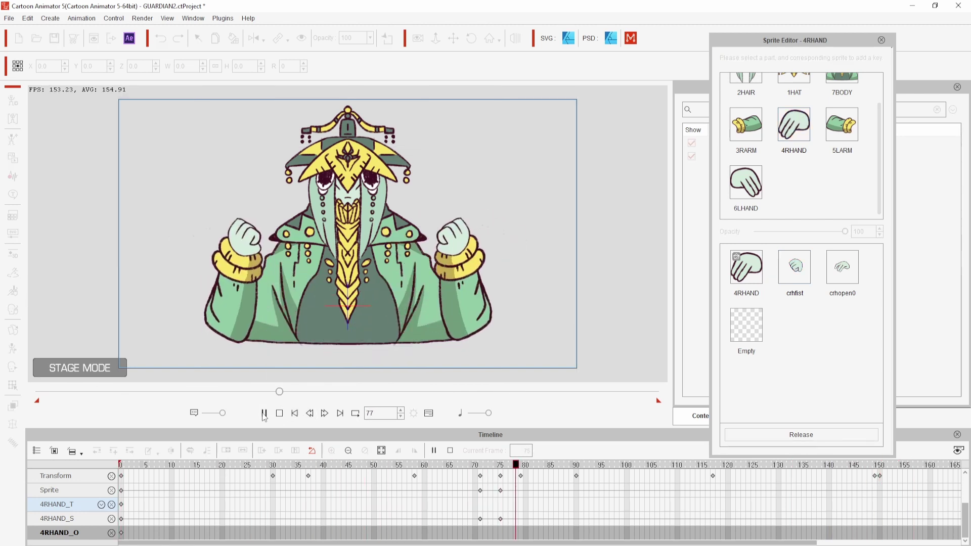
{"action": "left_click", "coordinate": [508, 465]}
{"action": "left_click", "coordinate": [476, 465]}
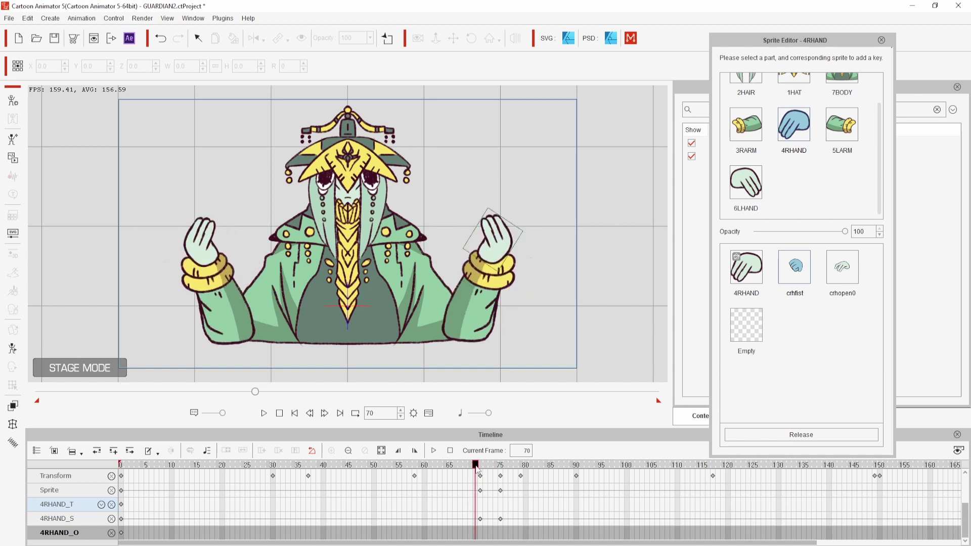
At frame 58, set 4RHAND to the crhopen0 sprite and 6LHAND to the clhopen0 sprite
{"action": "left_click_drag", "start_coordinate": [416, 475], "coordinate": [394, 485]}
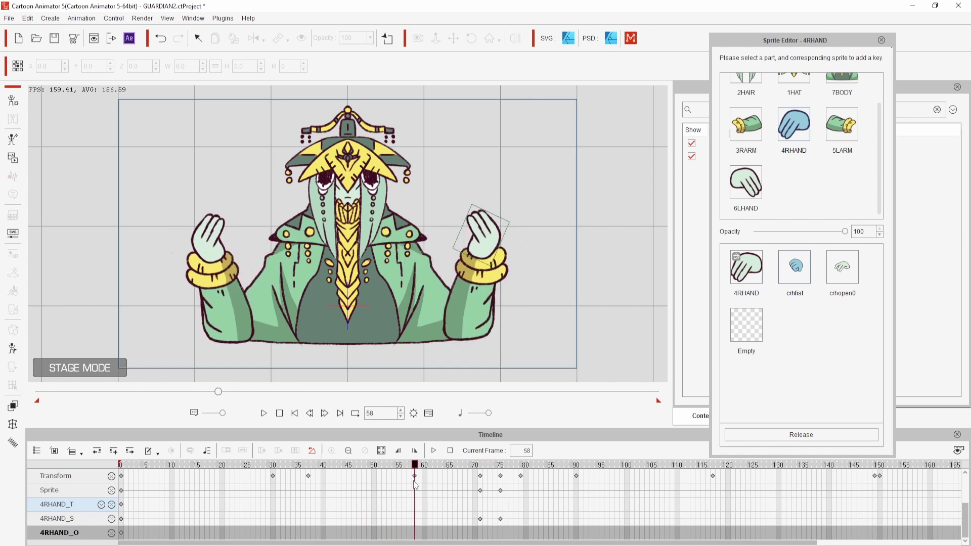
{"action": "left_click", "coordinate": [842, 267]}
{"action": "left_click", "coordinate": [745, 182]}
{"action": "left_click", "coordinate": [842, 267]}
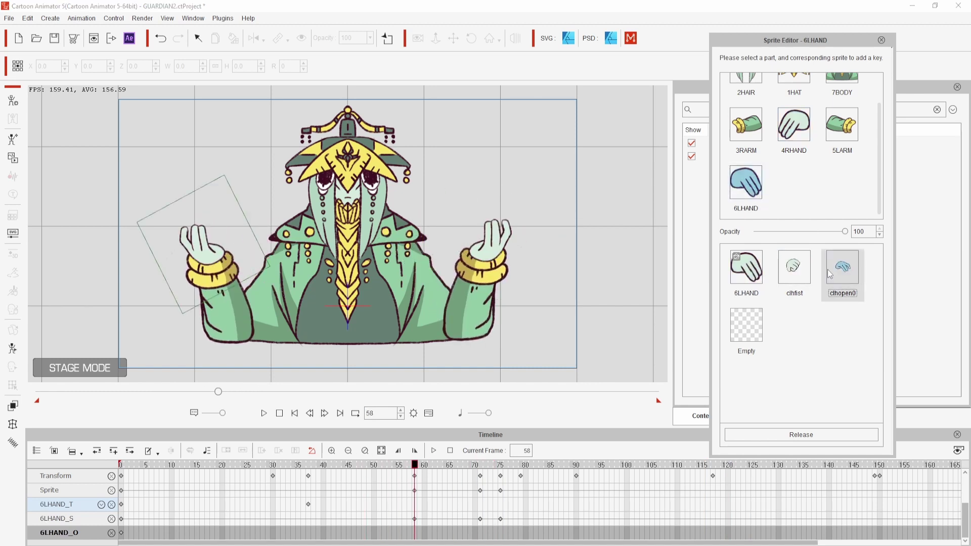
Scrub through the hand sprite keys and play the full animation from frame 0
{"action": "left_click_drag", "start_coordinate": [412, 476], "coordinate": [504, 479]}
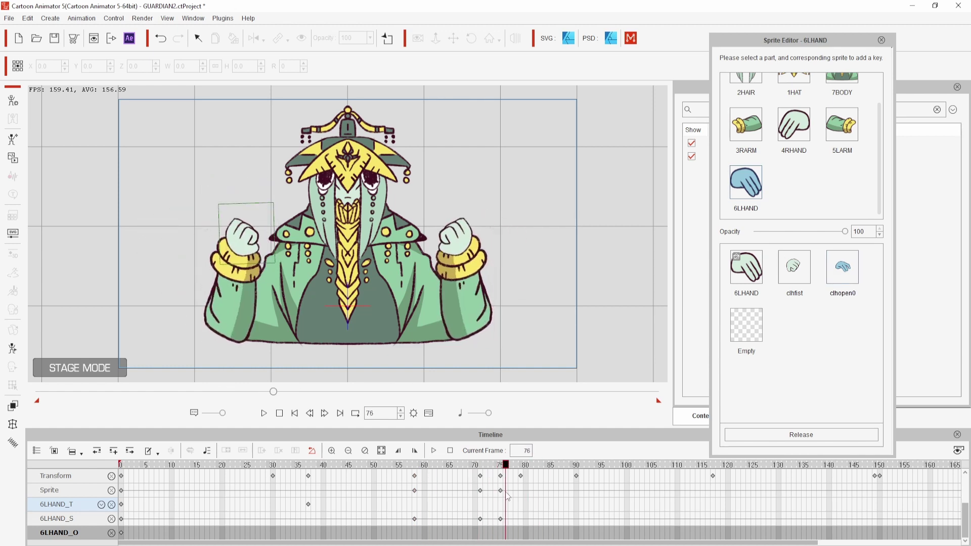
{"action": "left_click_drag", "start_coordinate": [473, 494], "coordinate": [117, 517]}
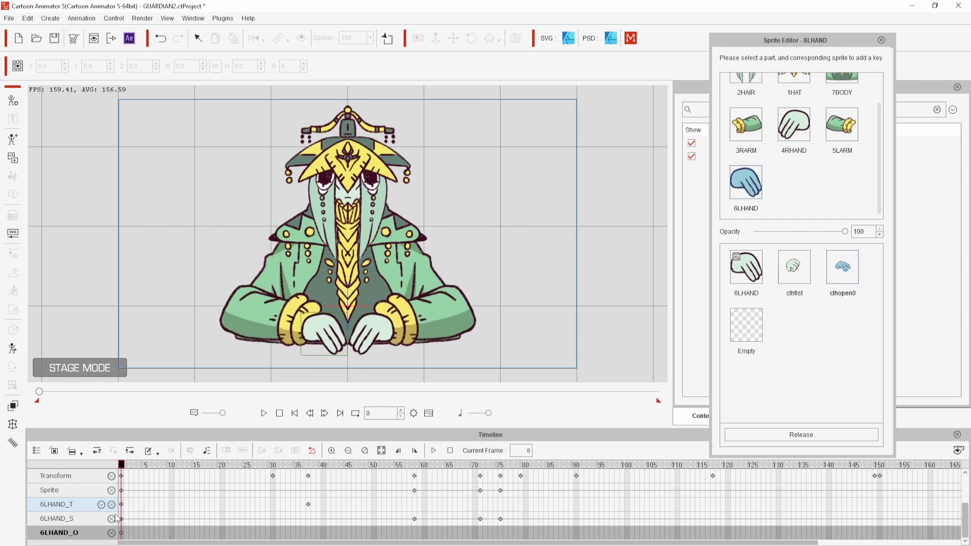
{"action": "key", "text": "space"}
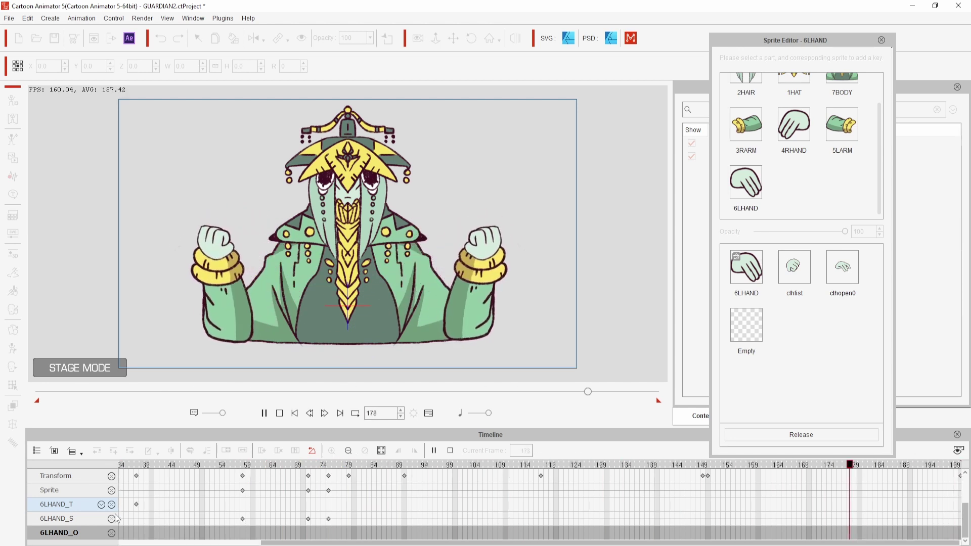
Set an FFD key on the guardian at frame 100 and try the enlarge and shrink lattice presets
{"action": "left_click", "coordinate": [395, 126]}
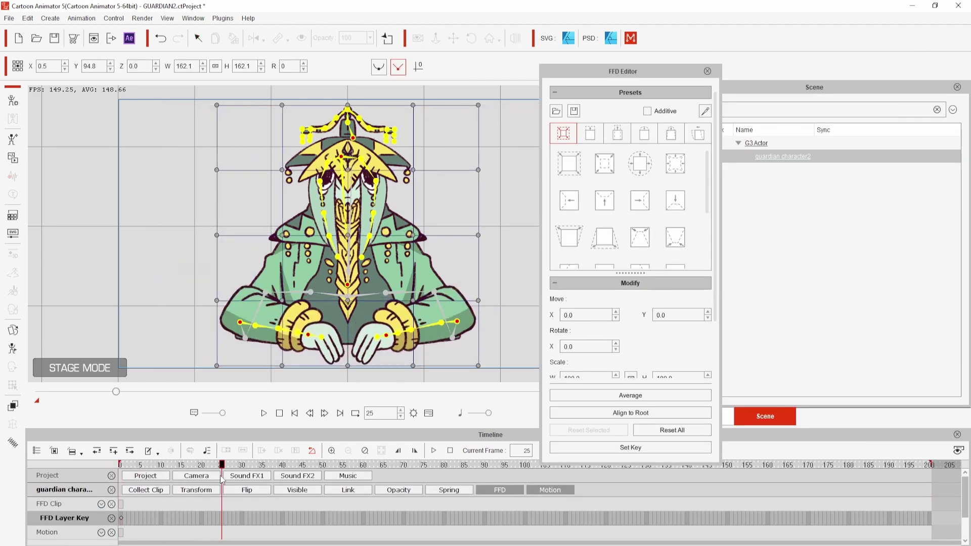
{"action": "left_click_drag", "start_coordinate": [352, 487], "coordinate": [526, 465]}
{"action": "left_click", "coordinate": [597, 448]}
{"action": "left_click", "coordinate": [569, 164]}
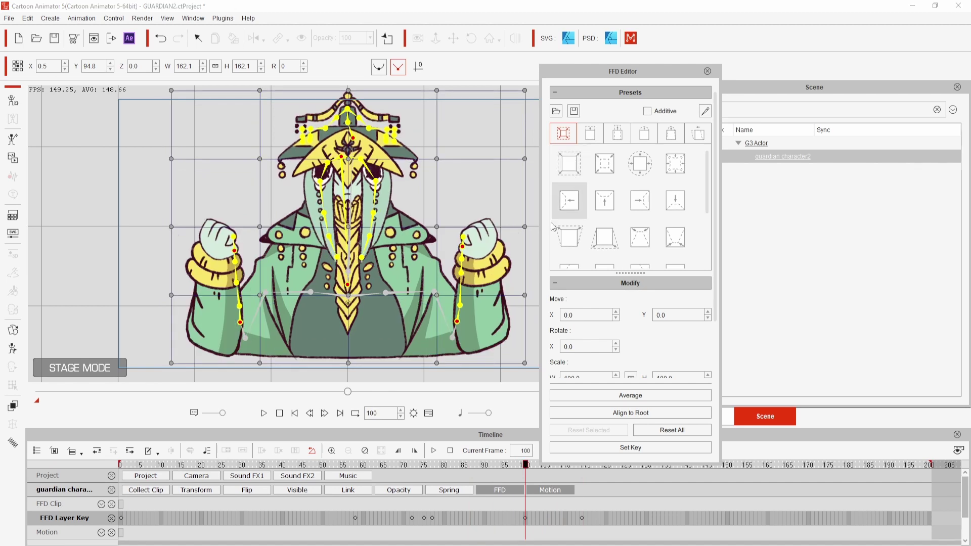
{"action": "left_click", "coordinate": [605, 165]}
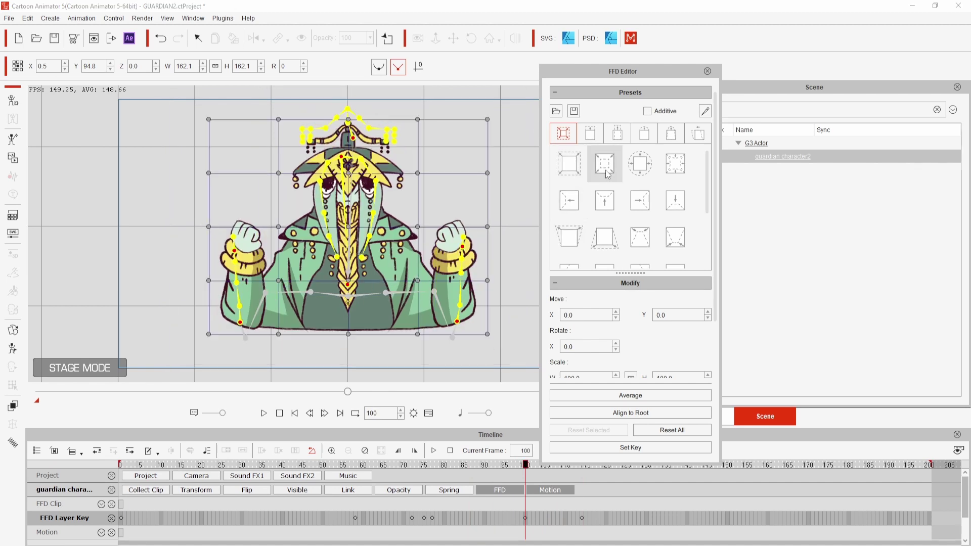
Browse the categories of FFD presets for deforming the guardian
{"action": "left_click", "coordinate": [664, 135]}
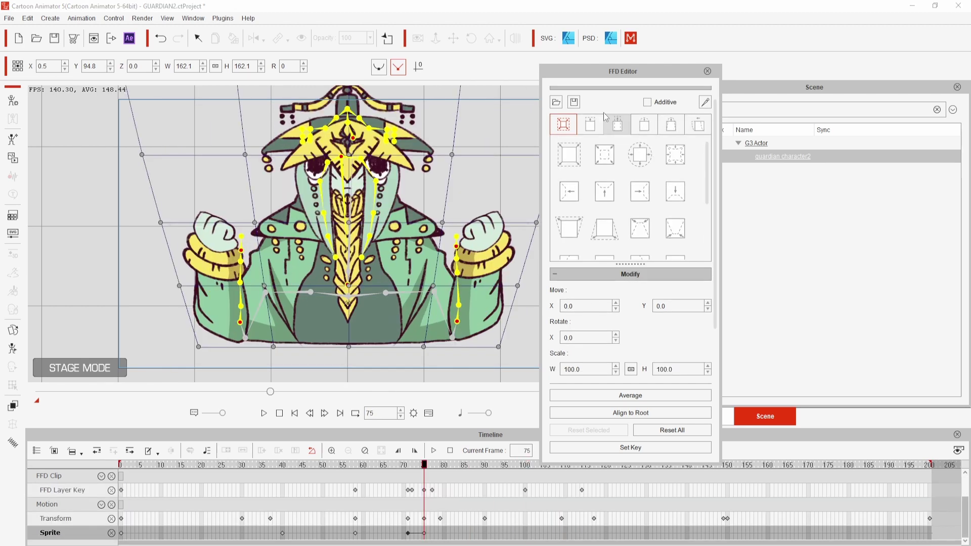
{"action": "left_click", "coordinate": [590, 127]}
{"action": "left_click", "coordinate": [619, 127]}
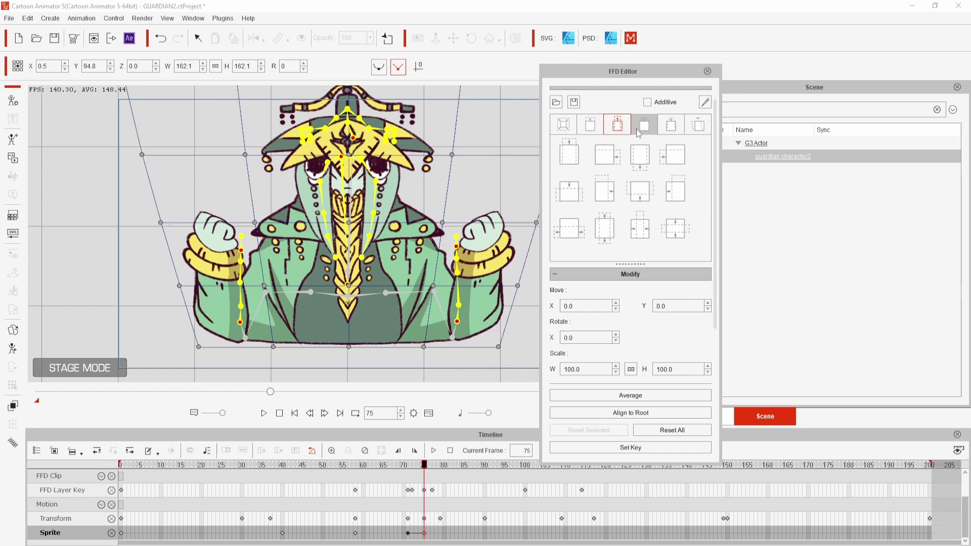
{"action": "left_click", "coordinate": [638, 133]}
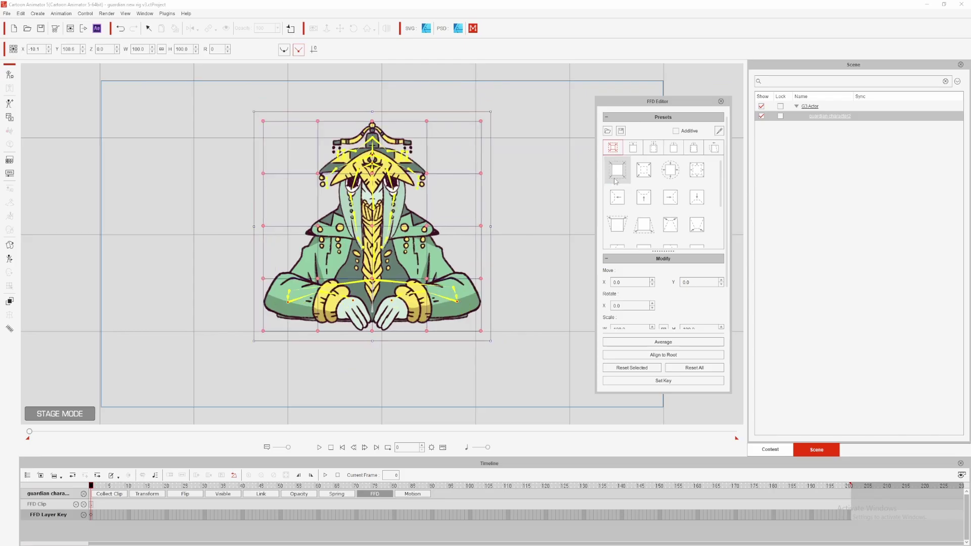
Try the shrink, circular and fourth FFD presets on the guardian at frame 0
{"action": "left_click", "coordinate": [644, 174]}
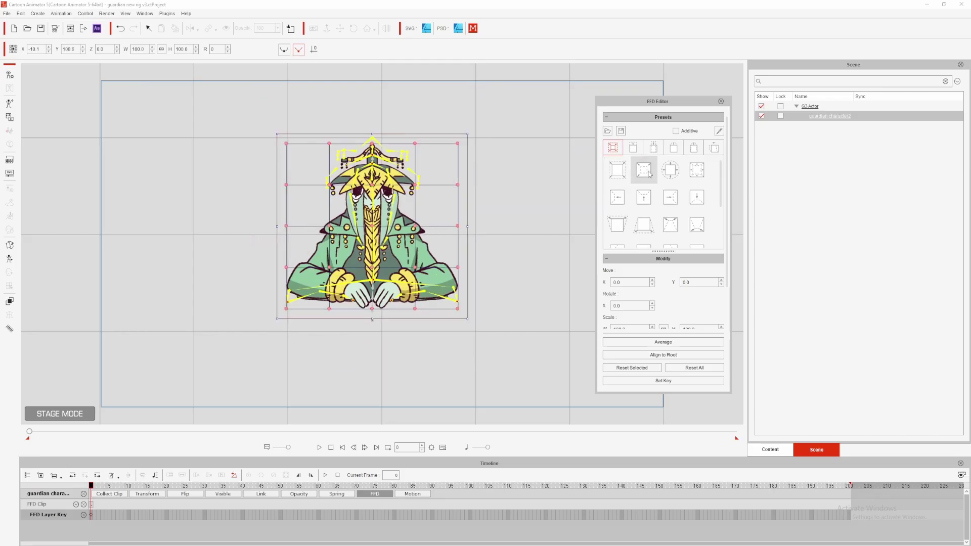
{"action": "left_click", "coordinate": [675, 176]}
{"action": "left_click", "coordinate": [699, 173]}
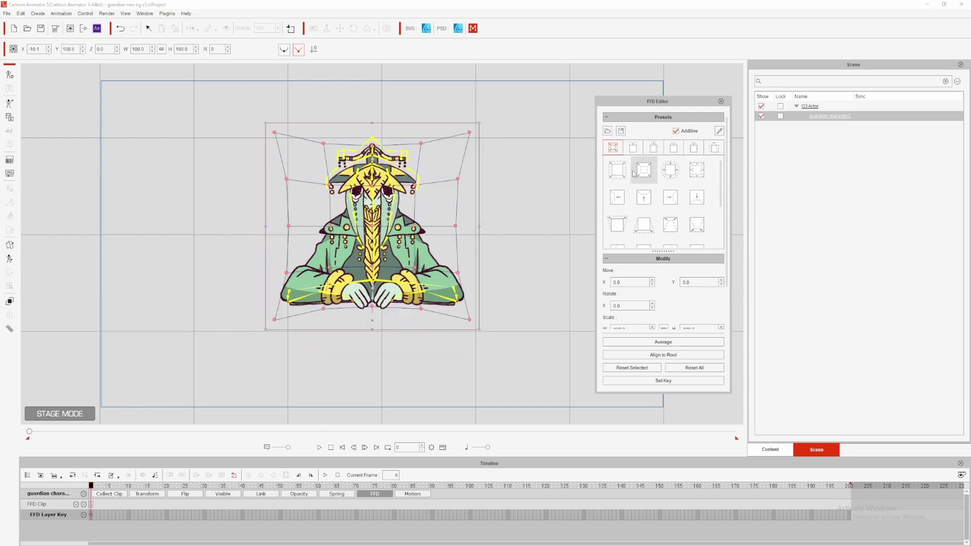
With Additive enabled, stack the enlarge preset twice and combine it with the bottom-widening and top-widening FFD presets
{"action": "left_click", "coordinate": [617, 172]}
{"action": "left_click", "coordinate": [619, 176]}
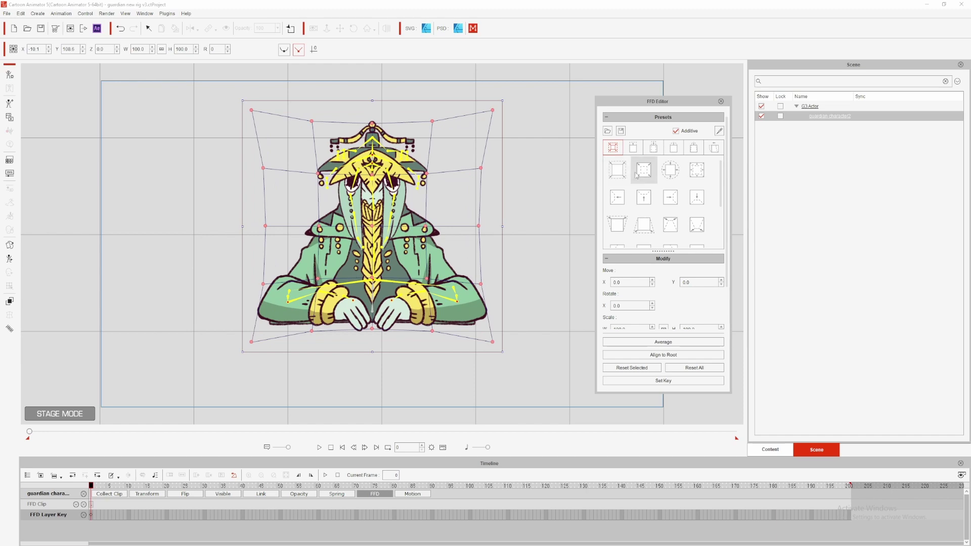
{"action": "left_click", "coordinate": [645, 226]}
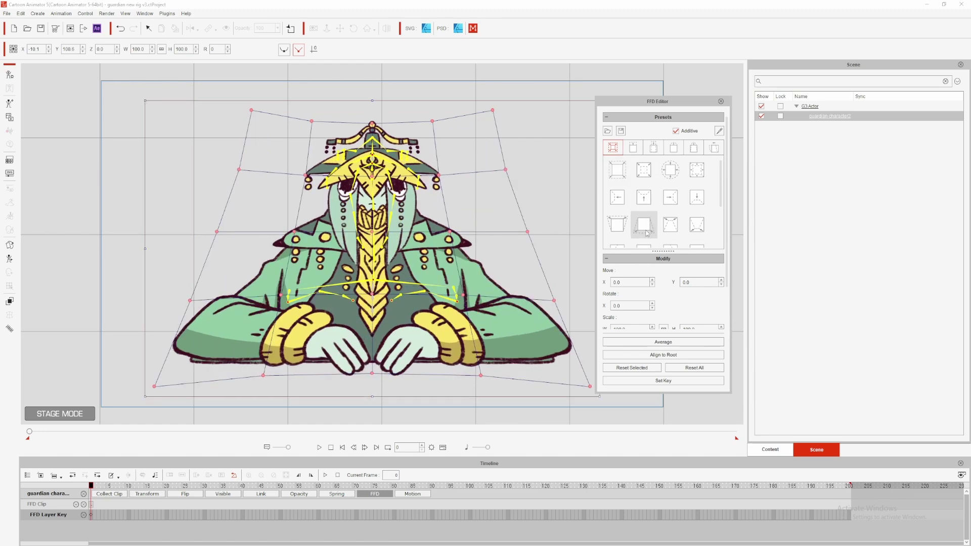
{"action": "left_click", "coordinate": [616, 231]}
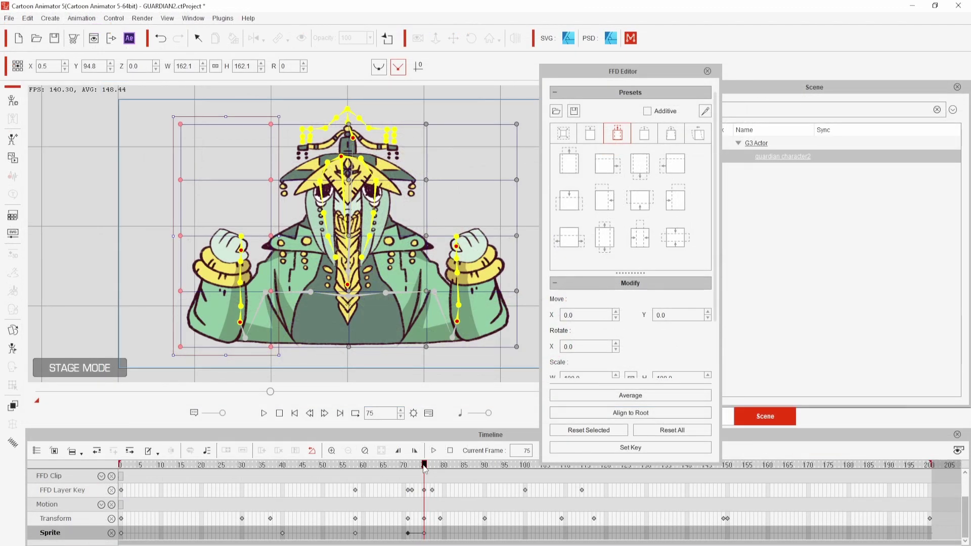
Reduce the intensity of the enlarged FFD deformation at frame 100 by three increments
{"action": "mouse_move", "coordinate": [422, 468]}
{"action": "left_mouse_down"}
{"action": "mouse_move", "coordinate": [405, 468]}
{"action": "mouse_move", "coordinate": [418, 468]}
{"action": "left_mouse_up"}
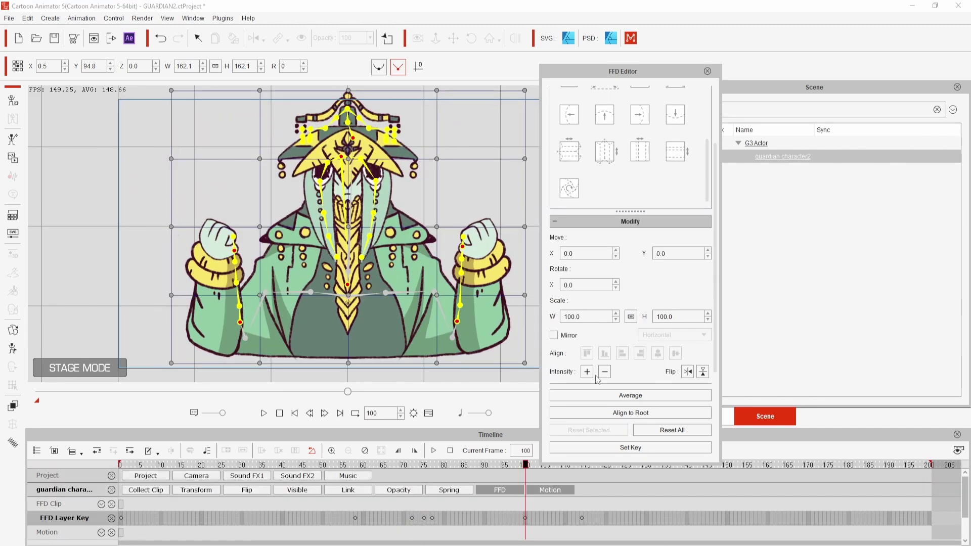
{"action": "left_click", "coordinate": [605, 372]}
{"action": "left_click", "coordinate": [605, 372]}
{"action": "left_click", "coordinate": [604, 372]}
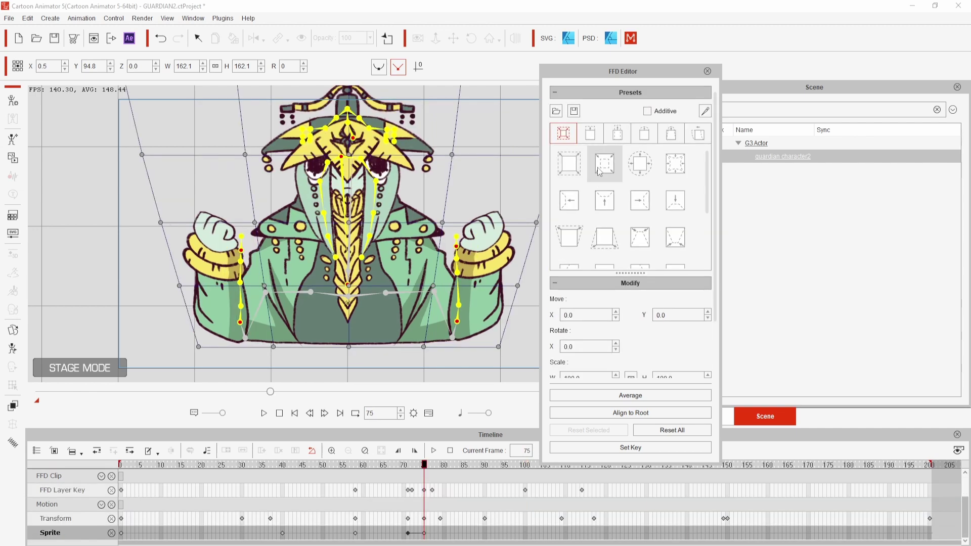
At frame 75, apply the shrink FFD preset with reduced intensity and scrub frames 67 to 80 to check the squash
{"action": "left_click", "coordinate": [600, 171]}
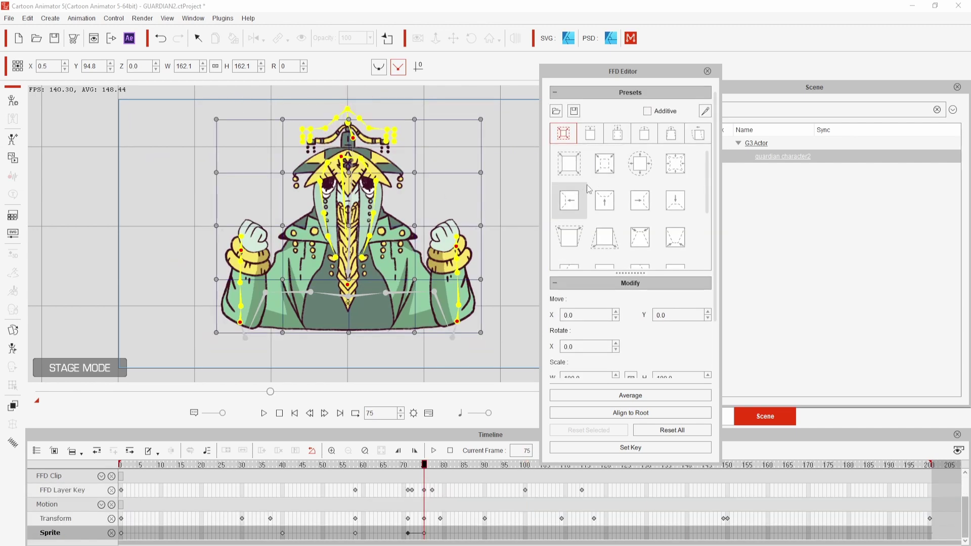
{"action": "scroll", "coordinate": [608, 352], "scroll_direction": "down", "scroll_amount": 2}
{"action": "left_click", "coordinate": [604, 373]}
{"action": "left_click", "coordinate": [604, 372]}
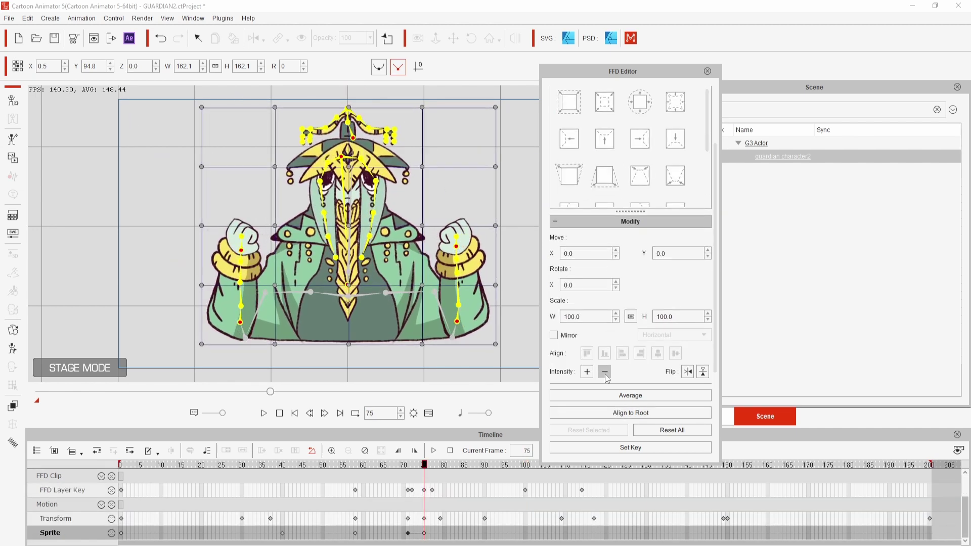
{"action": "left_click", "coordinate": [605, 372]}
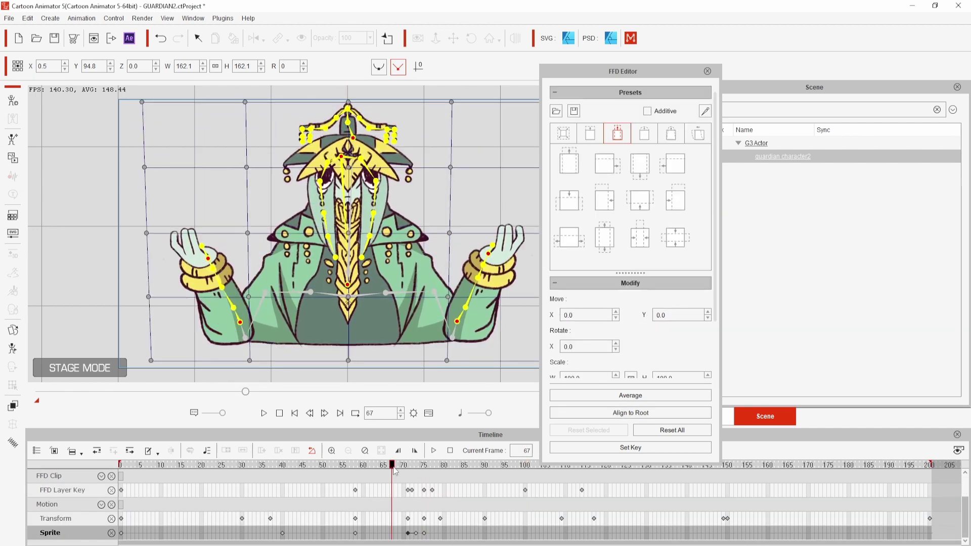
{"action": "left_click", "coordinate": [421, 465]}
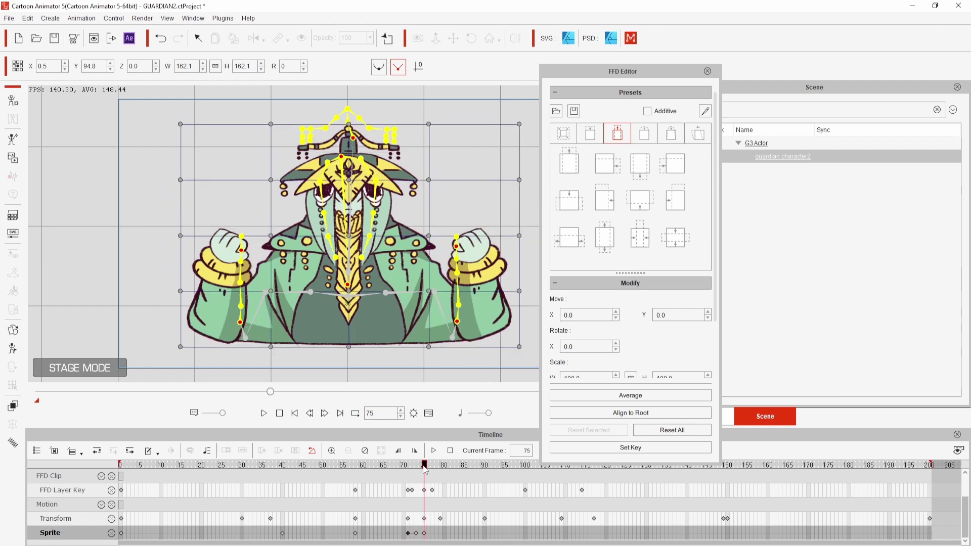
{"action": "left_click", "coordinate": [424, 465]}
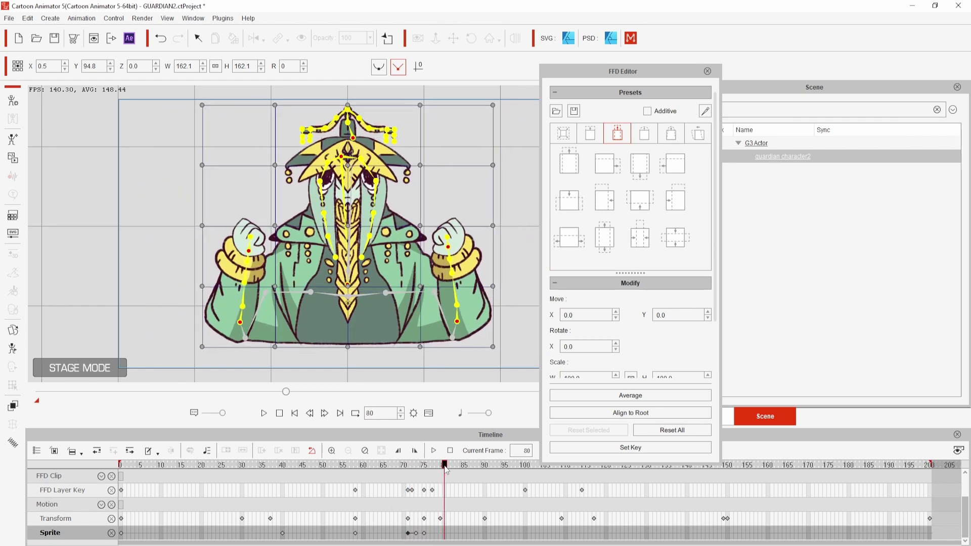
At frame 86, select the upper rows of the guardian's FFD lattice points for adjustment
{"action": "left_click", "coordinate": [468, 490]}
{"action": "left_click_drag", "start_coordinate": [162, 105], "coordinate": [531, 169]}
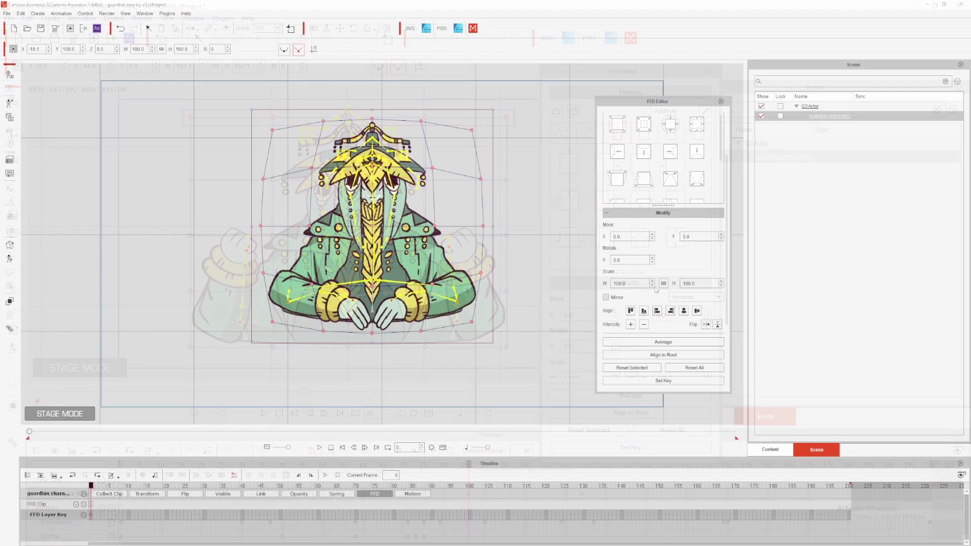
In the new-rig project, try offsetting the bulged FFD lattice by X 4 and Y 5 and rotating it
{"action": "left_click", "coordinate": [652, 234]}
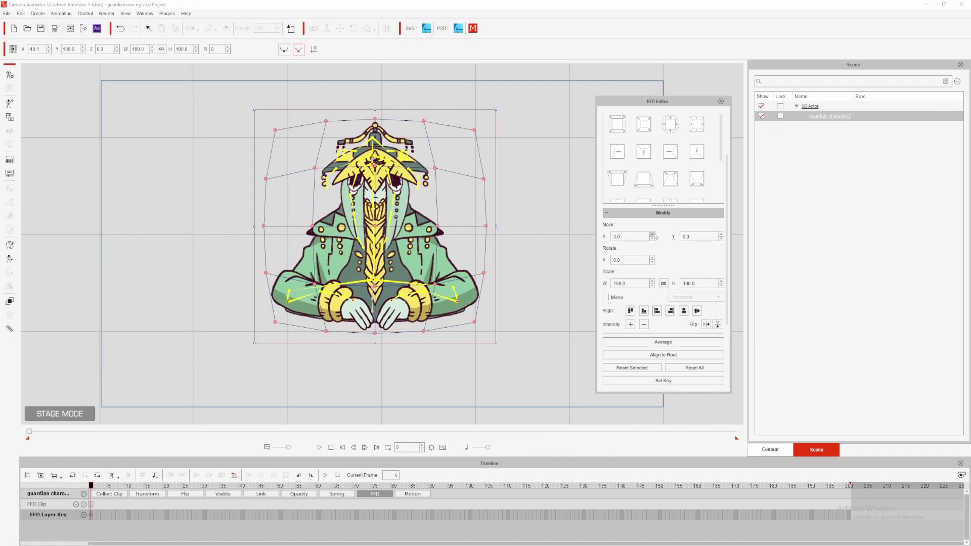
{"action": "left_click", "coordinate": [721, 234]}
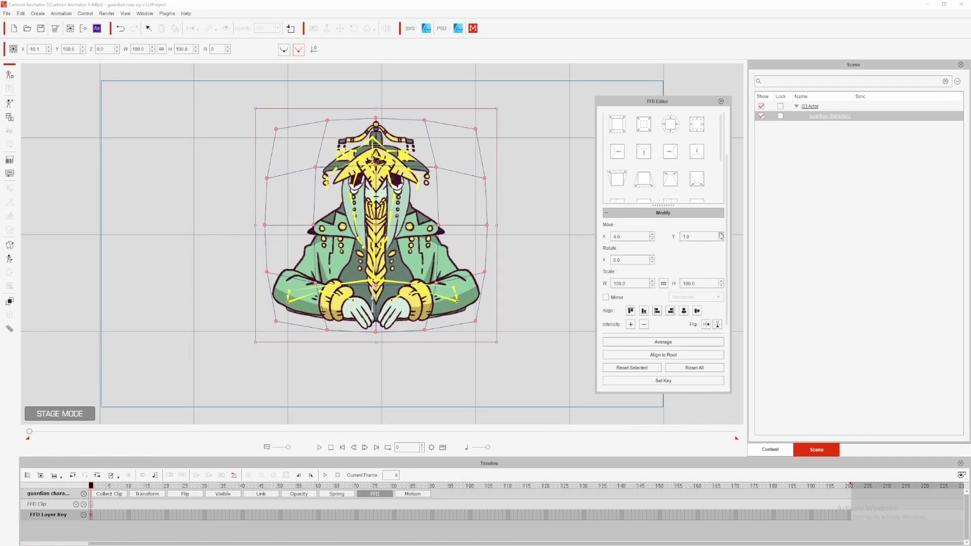
{"action": "left_click", "coordinate": [651, 262]}
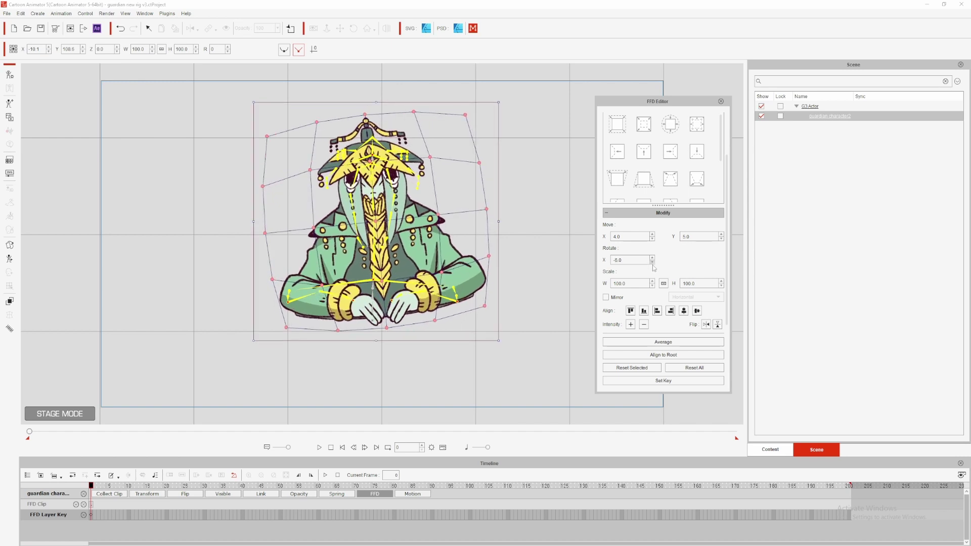
Reshape the FFD lattice by stretching its top corners outward, raising the top row, lowering the middle row and pulling the corners in
{"action": "left_click", "coordinate": [263, 122]}
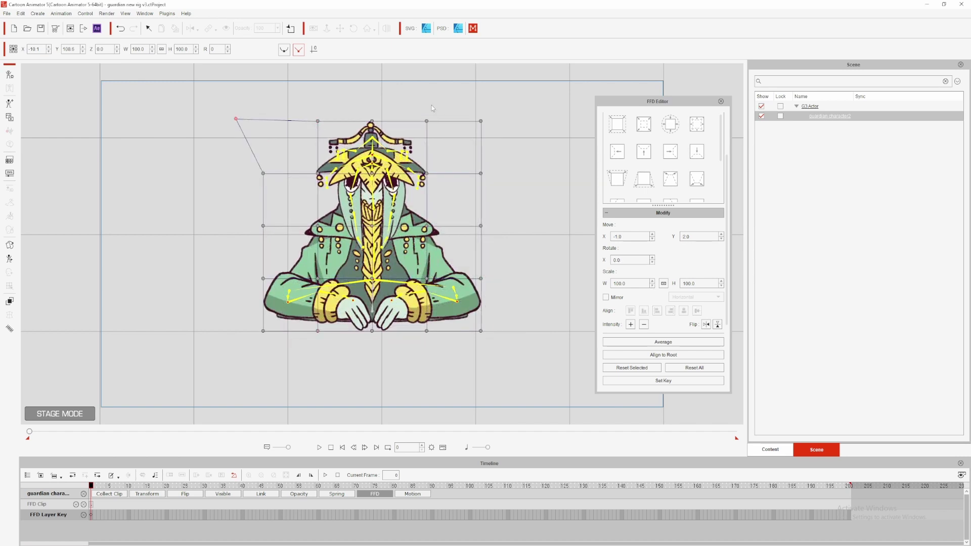
{"action": "left_click_drag", "start_coordinate": [481, 121], "coordinate": [187, 132]}
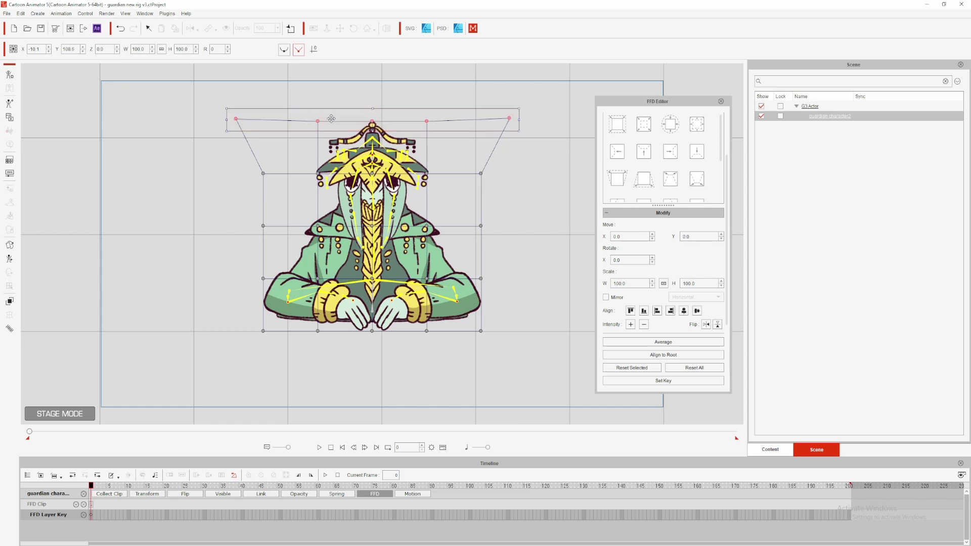
{"action": "left_click_drag", "start_coordinate": [317, 116], "coordinate": [317, 107]}
{"action": "left_click_drag", "start_coordinate": [265, 218], "coordinate": [267, 247]}
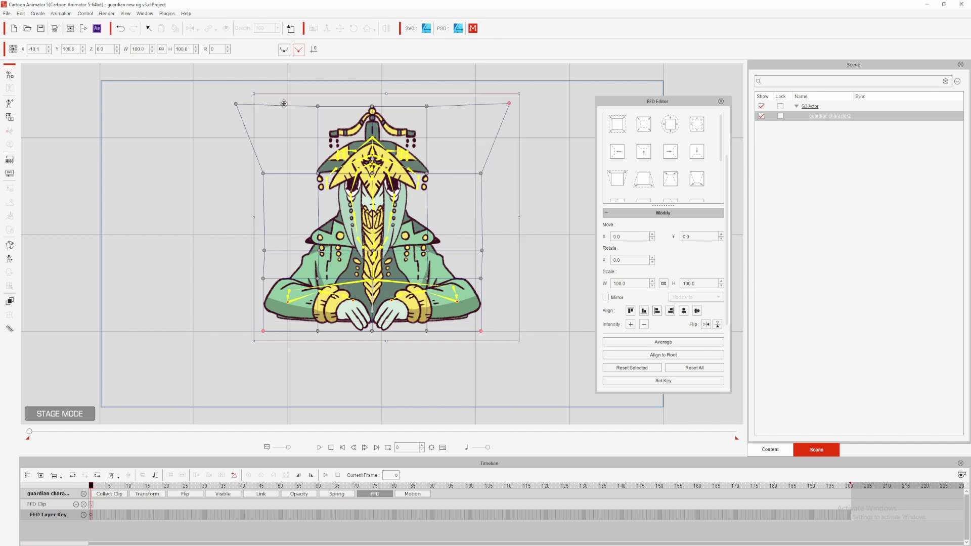
{"action": "left_click_drag", "start_coordinate": [517, 93], "coordinate": [477, 130]}
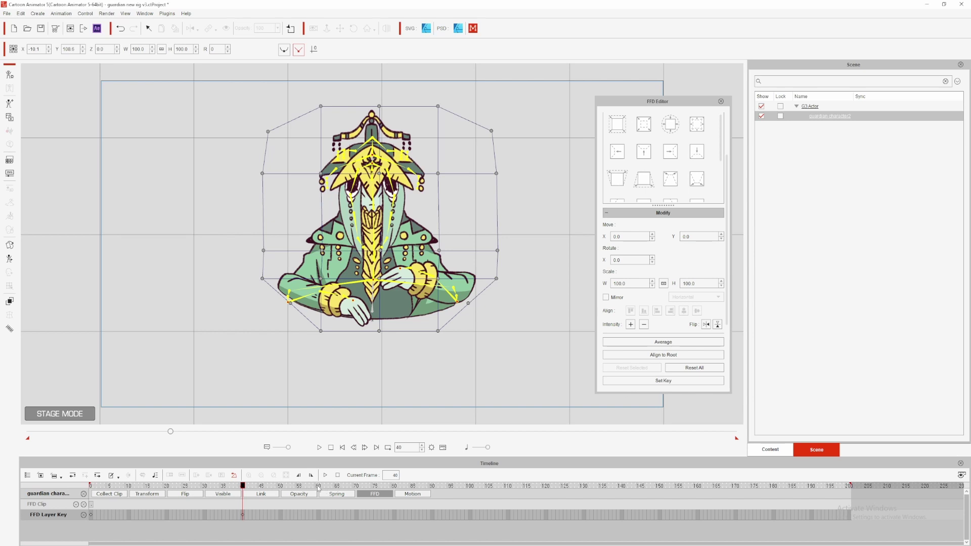
Set FFD keys at frames 60 and 80, and apply the enlarge preset at frame 80
{"action": "left_click", "coordinate": [318, 486]}
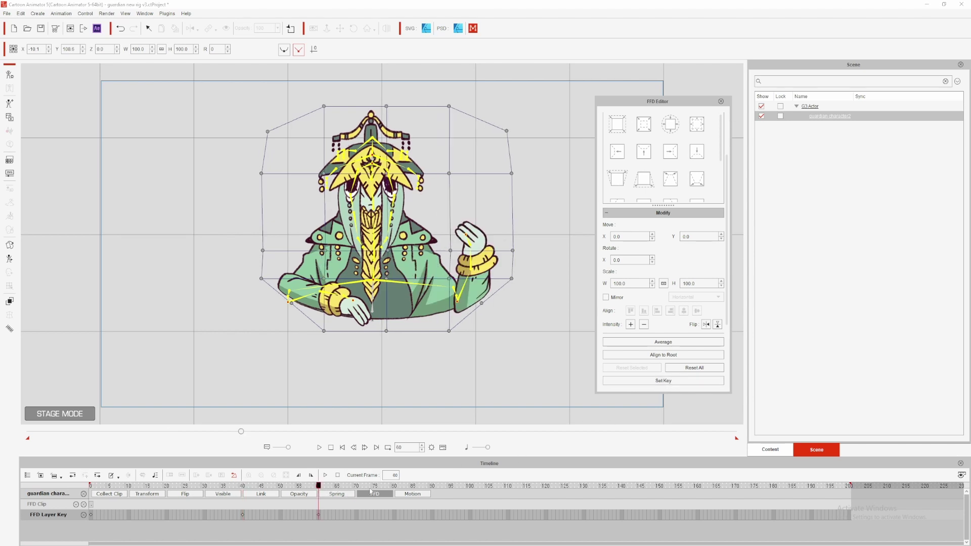
{"action": "left_click", "coordinate": [394, 487]}
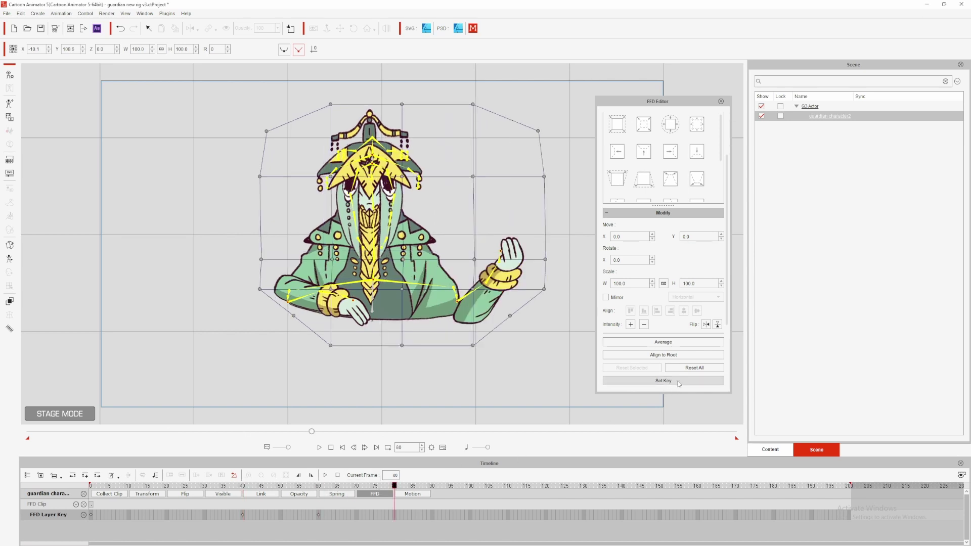
{"action": "left_click", "coordinate": [618, 125]}
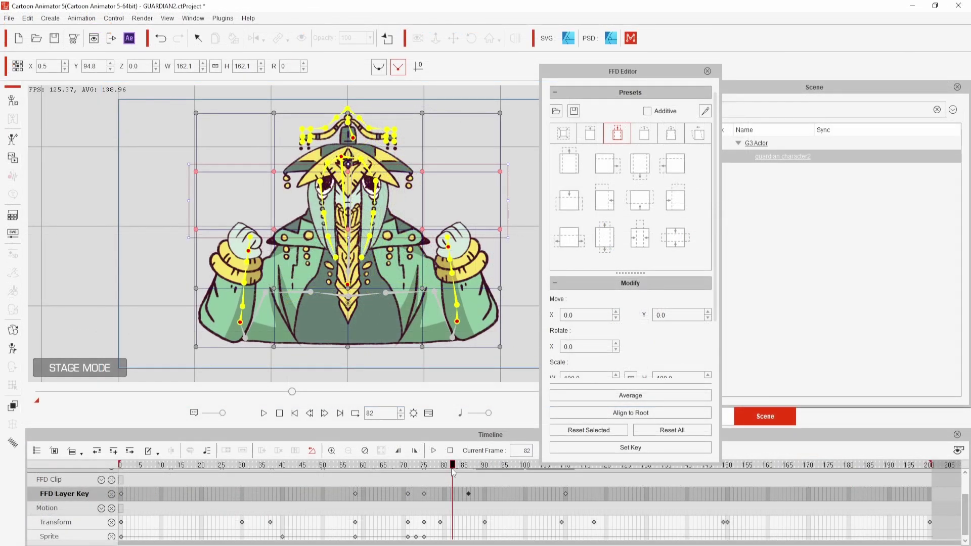
In the GUARDIAN2 project, add an FFD layer key at frame 90 and play back the squash
{"action": "left_click", "coordinate": [631, 448]}
{"action": "mouse_move", "coordinate": [468, 494]}
{"action": "left_mouse_down"}
{"action": "mouse_move", "coordinate": [484, 493]}
{"action": "mouse_move", "coordinate": [468, 494]}
{"action": "left_mouse_up"}
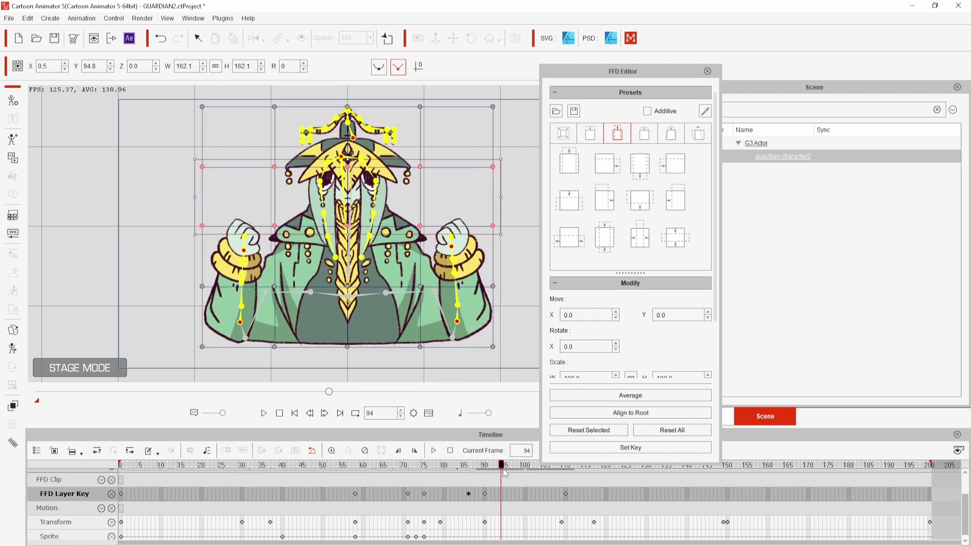
{"action": "left_click", "coordinate": [366, 491]}
{"action": "key", "text": "space"}
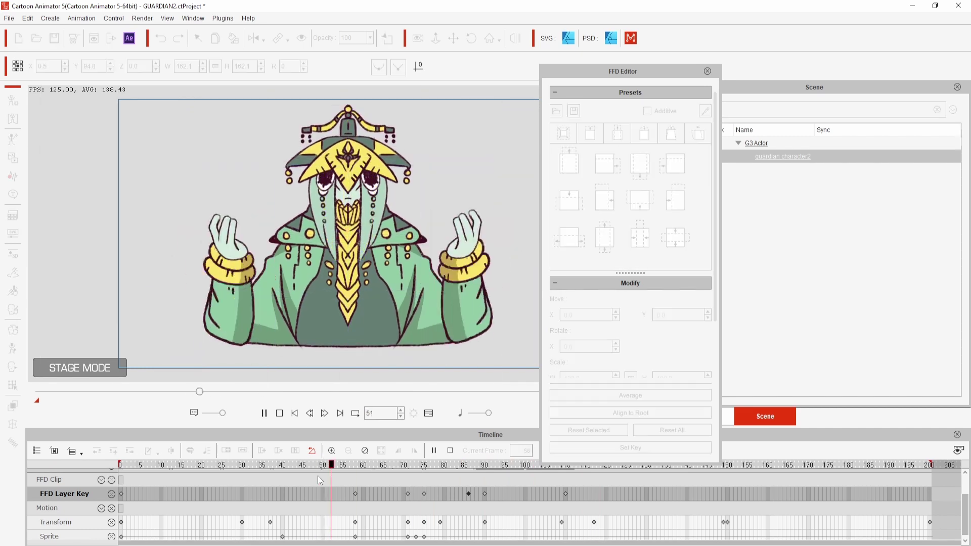
Move the frame 86 FFD layer key to frame 94 and add another FFD key at frame 98
{"action": "left_click", "coordinate": [506, 468]}
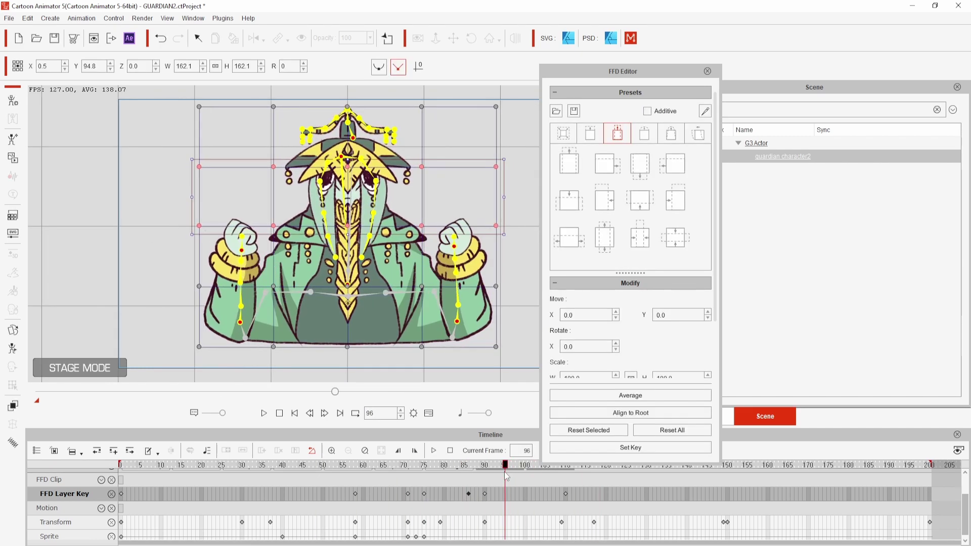
{"action": "left_click", "coordinate": [468, 494]}
{"action": "left_click_drag", "start_coordinate": [491, 497], "coordinate": [502, 498]}
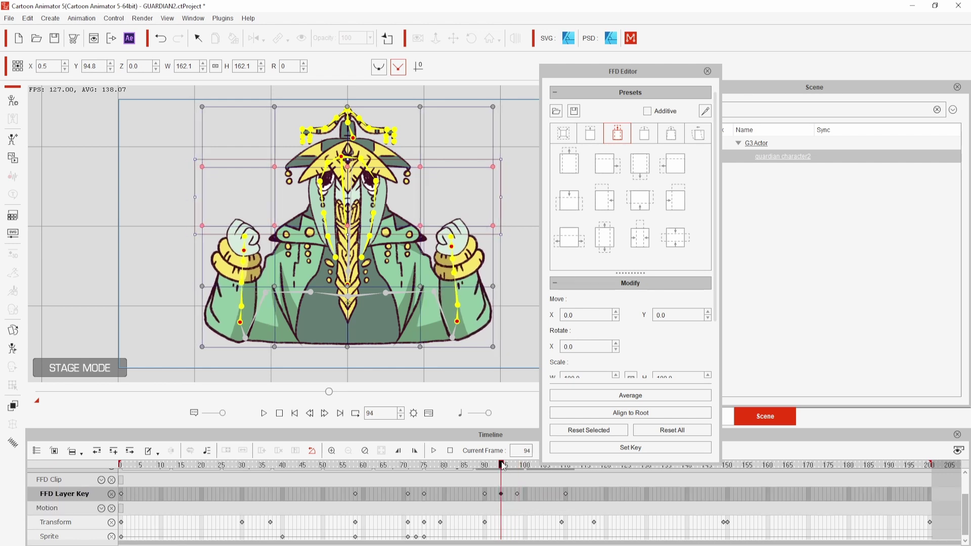
At frame 94, raise the top three rows of FFD lattice points slightly and play back the animation
{"action": "left_click_drag", "start_coordinate": [193, 103], "coordinate": [531, 269]}
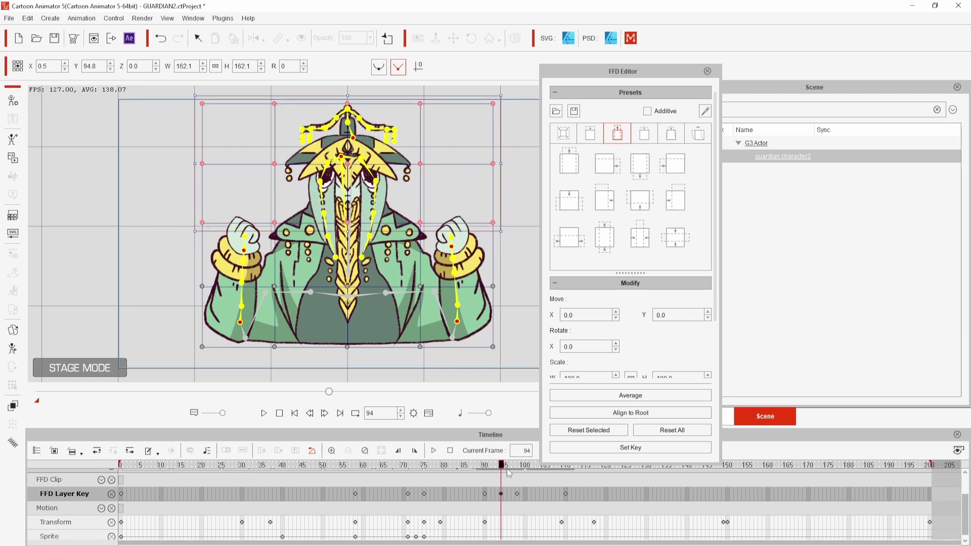
{"action": "mouse_move", "coordinate": [508, 473]}
{"action": "left_mouse_down"}
{"action": "mouse_move", "coordinate": [482, 480]}
{"action": "mouse_move", "coordinate": [481, 468]}
{"action": "mouse_move", "coordinate": [508, 475]}
{"action": "left_mouse_up"}
{"action": "key", "text": "space"}
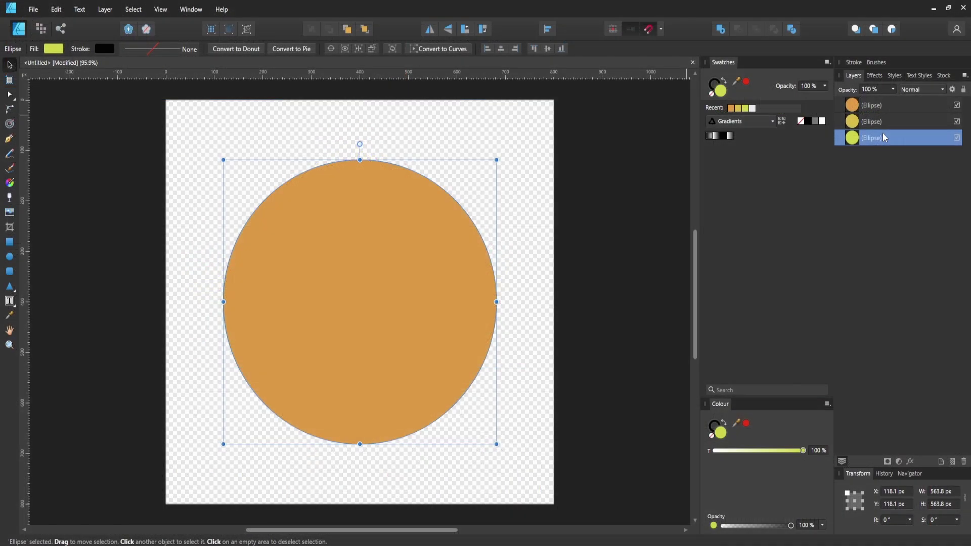
In Affinity Designer, duplicate the three coloured ellipses and enlarge the lower set to 618.5 px
{"action": "left_click", "coordinate": [882, 106], "text": "shift"}
{"action": "key", "text": "ctrl+j"}
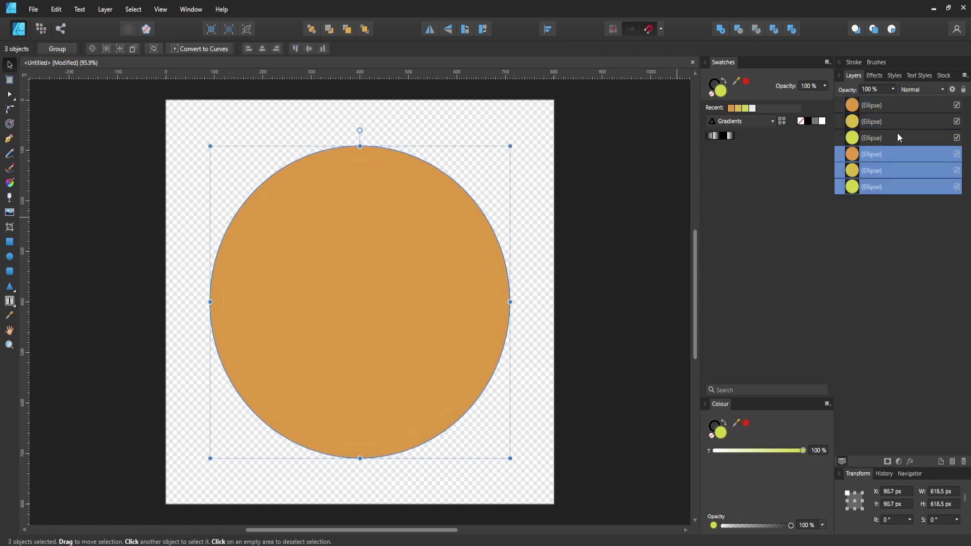
Fill the upper three ellipses with the near-white recent colour
{"action": "left_click", "coordinate": [897, 135]}
{"action": "left_click", "coordinate": [897, 106], "text": "shift"}
{"action": "left_click", "coordinate": [752, 108]}
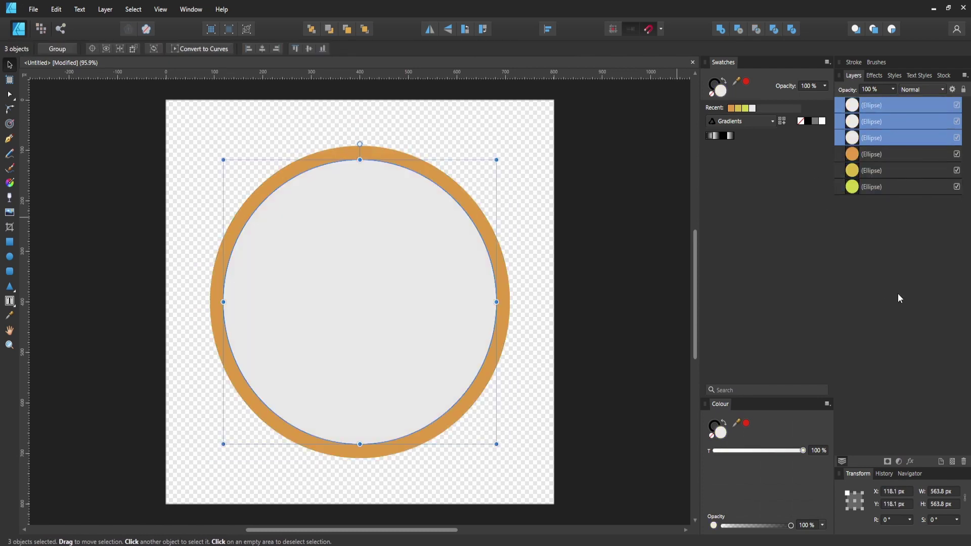
Apply a strong Gaussian Blur to the three larger coloured ellipses to form a glow
{"action": "left_click", "coordinate": [889, 154]}
{"action": "key", "text": "b"}
{"action": "left_click", "coordinate": [877, 154]}
{"action": "left_click", "coordinate": [879, 182], "text": "shift"}
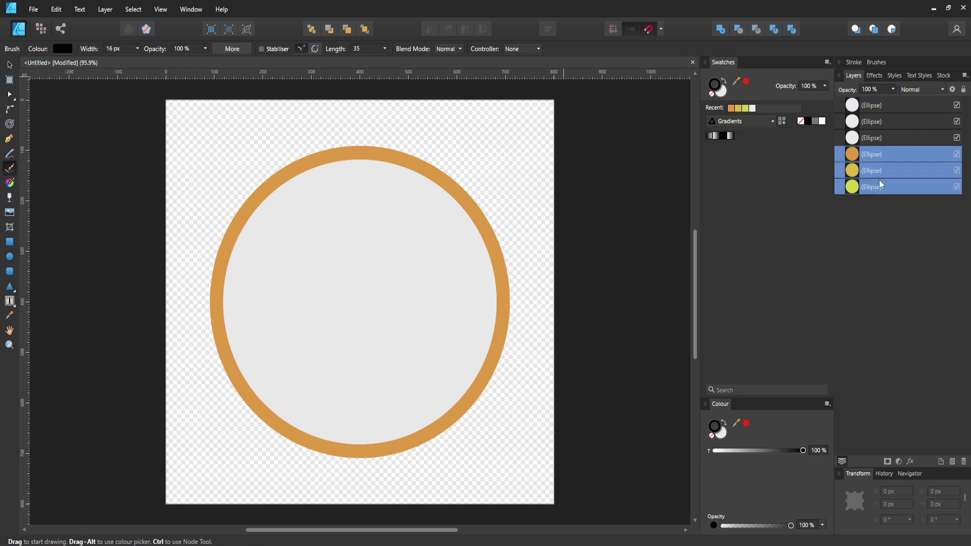
{"action": "left_click", "coordinate": [875, 75]}
{"action": "left_click", "coordinate": [850, 109]}
{"action": "left_click_drag", "start_coordinate": [868, 132], "coordinate": [914, 132]}
{"action": "left_click", "coordinate": [853, 76]}
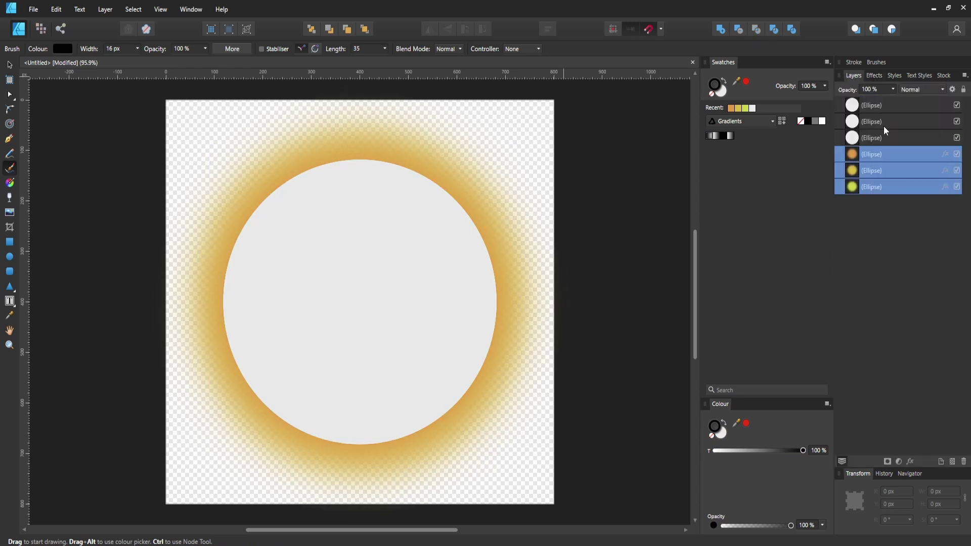
Add a slight Gaussian Blur to the three near-white ellipses to soften their edges
{"action": "left_click", "coordinate": [882, 137]}
{"action": "left_click", "coordinate": [874, 76]}
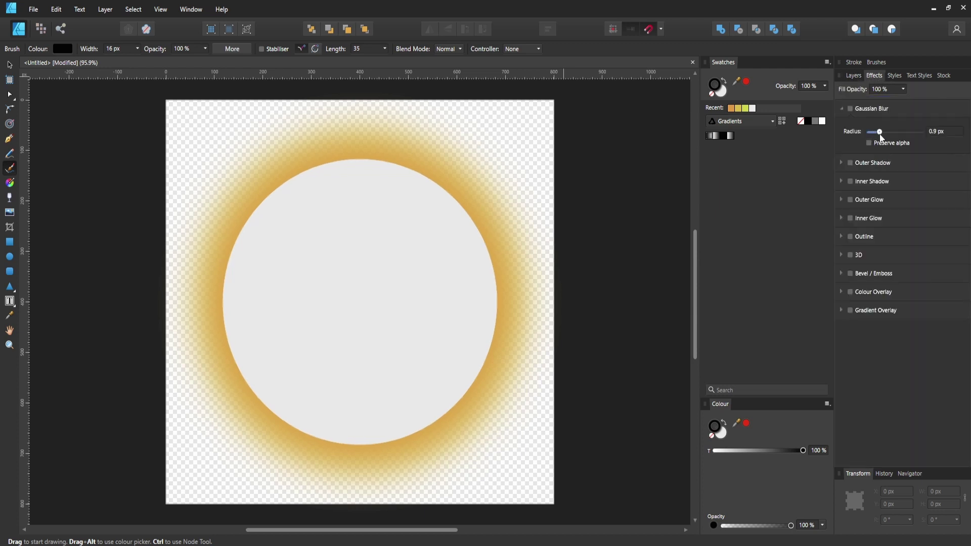
{"action": "left_click", "coordinate": [854, 75]}
Pair the near-white ellipses with the blurred coloured ones in the layer stack and group the lime pair
{"action": "left_click", "coordinate": [882, 160]}
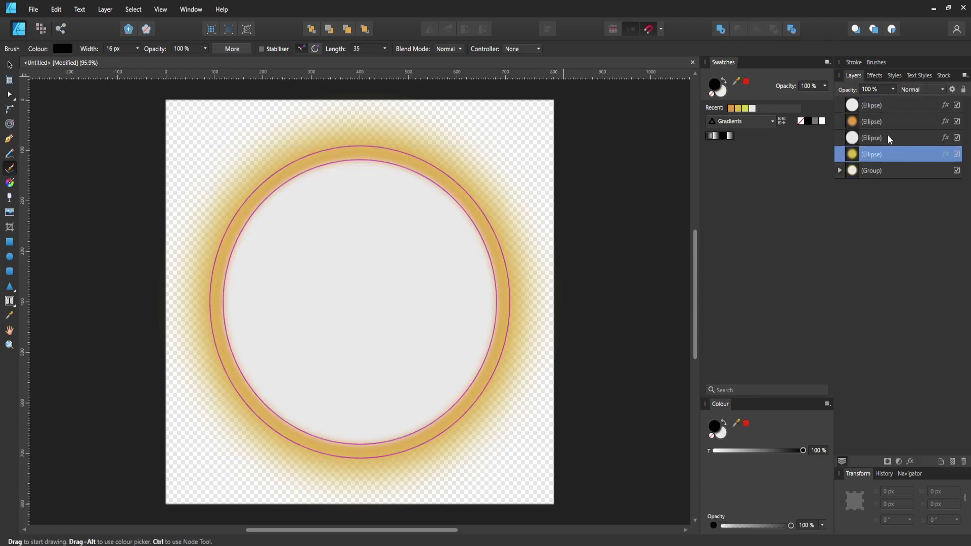
{"action": "key", "text": "ctrl+z"}
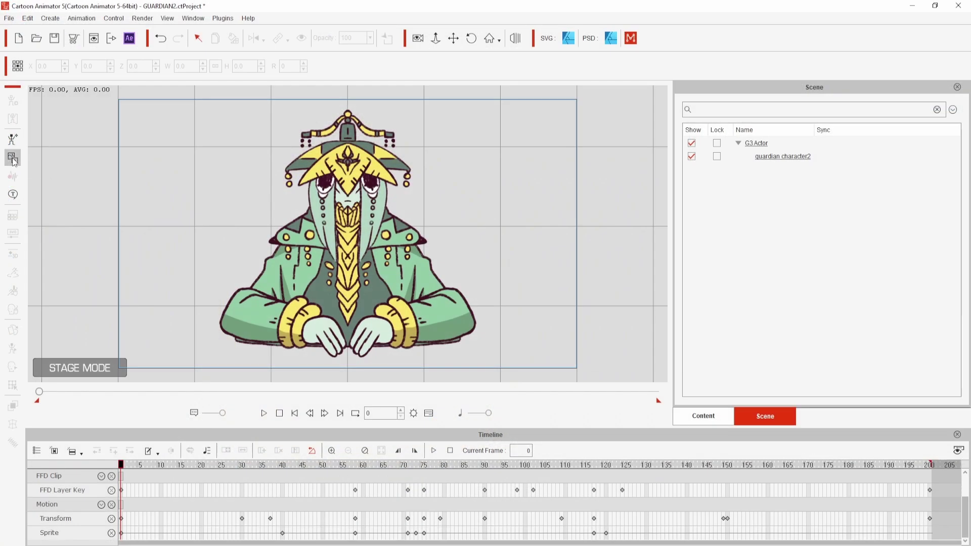
Back in Cartoon Animator, import circle 1, circle 2 and circle 3 as props and spread them over the guardian's chest
{"action": "left_click", "coordinate": [501, 215]}
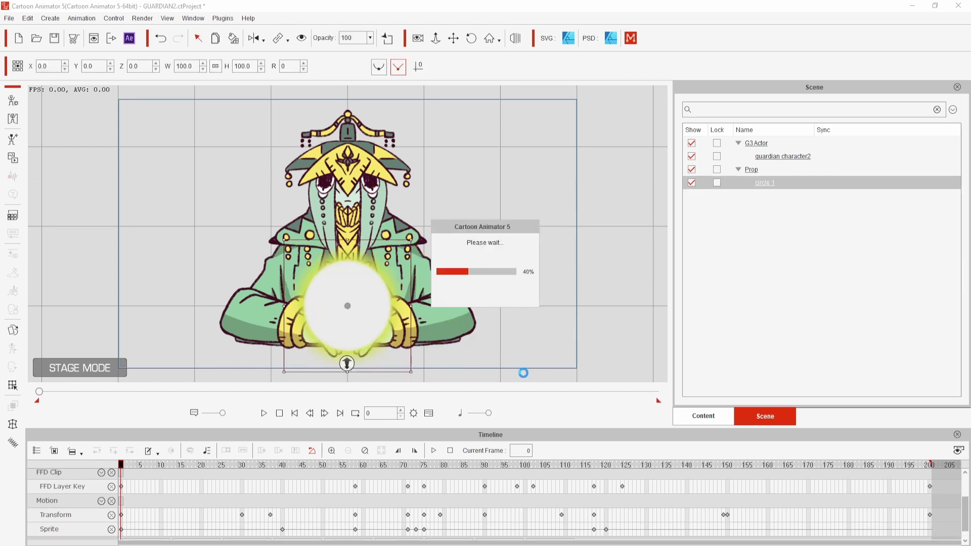
{"action": "left_click_drag", "start_coordinate": [349, 304], "coordinate": [249, 253]}
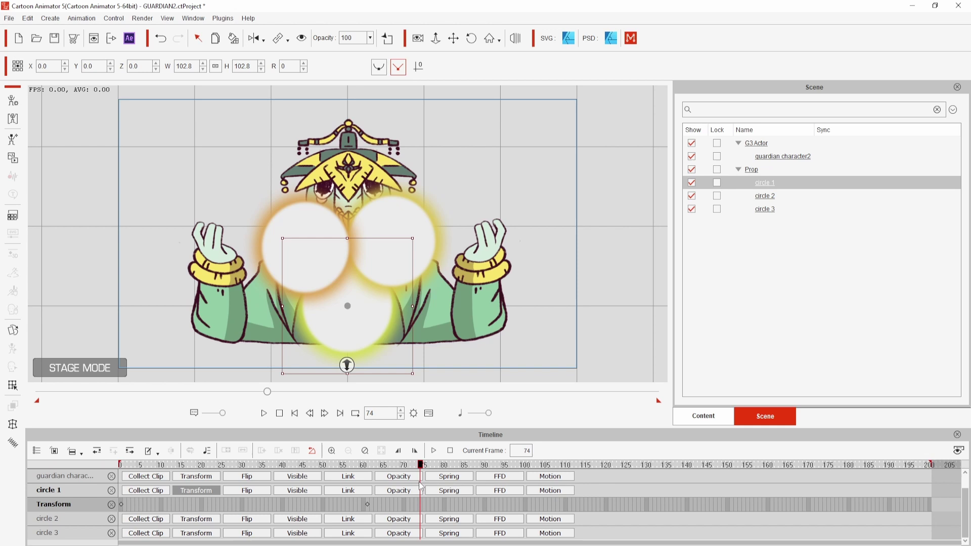
Scale circle 1 down at frame 75, set its opacity to 0 at frame 74 and scrub across its appearance
{"action": "left_click", "coordinate": [415, 451]}
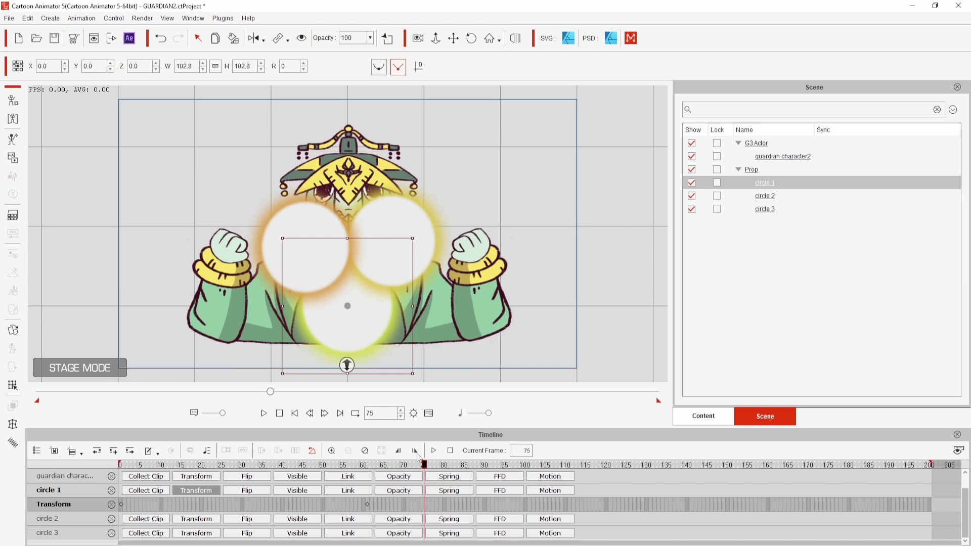
{"action": "left_click_drag", "start_coordinate": [413, 238], "coordinate": [370, 273]}
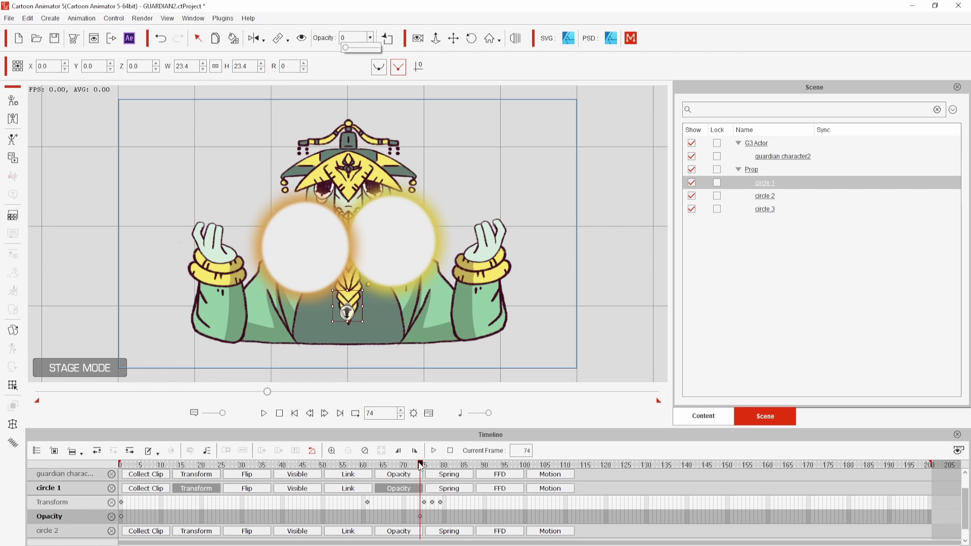
{"action": "left_click_drag", "start_coordinate": [420, 466], "coordinate": [426, 469]}
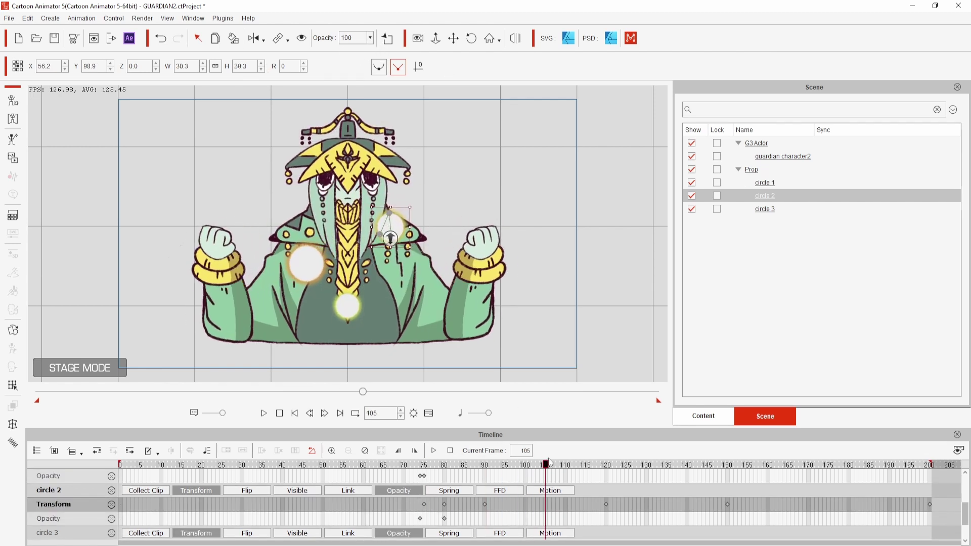
Reposition circle 2 beside the guardian's beard and scrub through the floating motion before selecting circle 3
{"action": "left_click_drag", "start_coordinate": [395, 237], "coordinate": [417, 268]}
{"action": "left_click_drag", "start_coordinate": [606, 461], "coordinate": [758, 473]}
{"action": "left_click", "coordinate": [323, 263]}
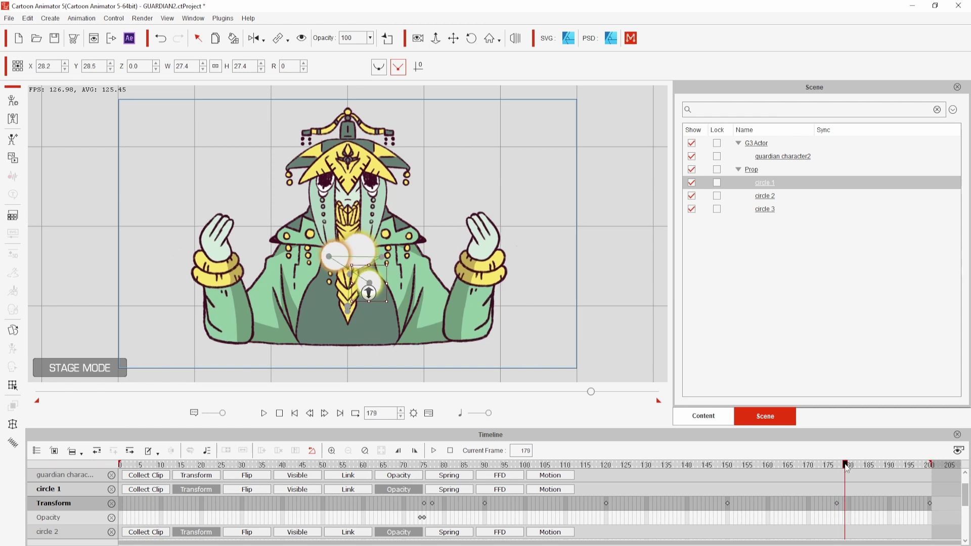
Select all of circle 1's Transform keys and edit their transition curve
{"action": "left_click", "coordinate": [425, 503]}
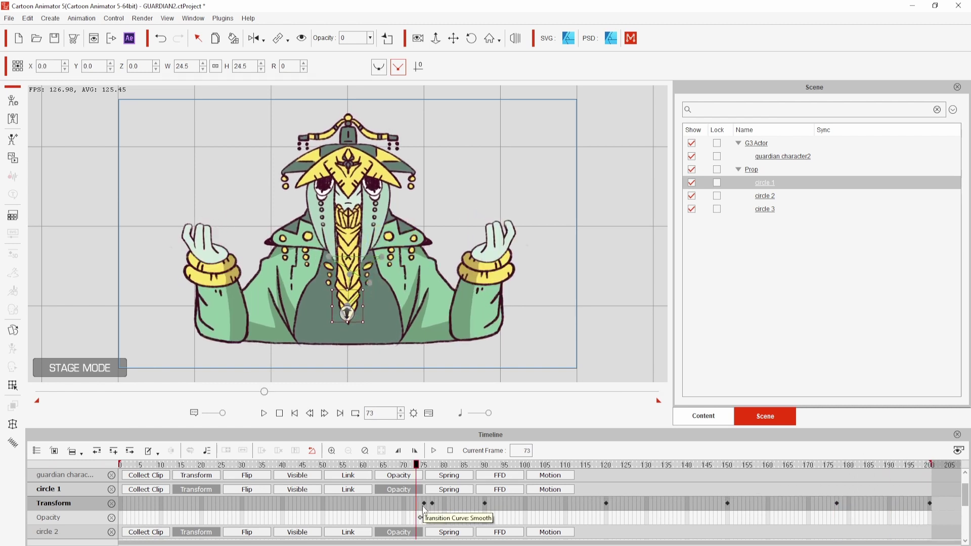
{"action": "right_click", "coordinate": [425, 503]}
{"action": "left_click", "coordinate": [456, 495]}
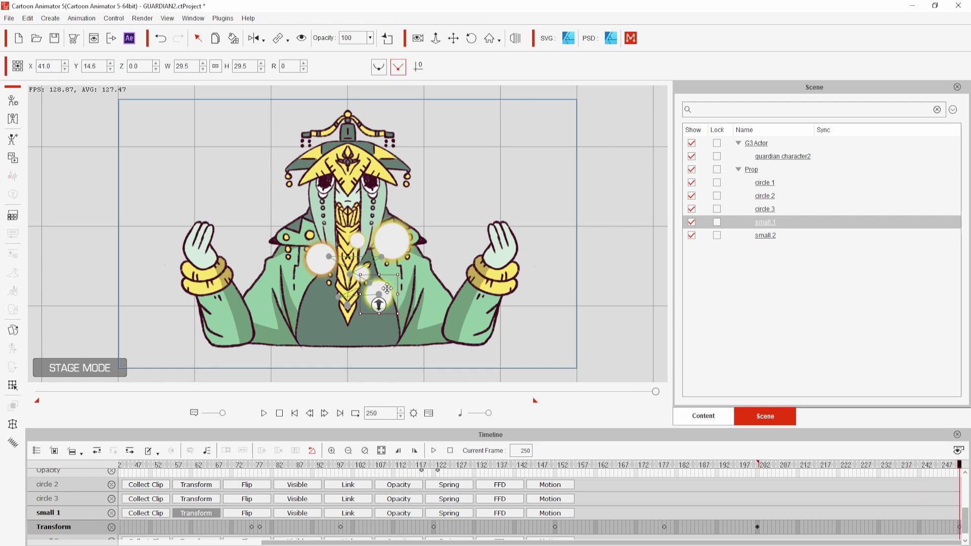
Key the floating circles' closing positions at frame 250, including circle 3, and scrub the end of the animation
{"action": "mouse_move", "coordinate": [759, 465]}
{"action": "left_mouse_down"}
{"action": "mouse_move", "coordinate": [736, 465]}
{"action": "mouse_move", "coordinate": [815, 465]}
{"action": "mouse_move", "coordinate": [753, 469]}
{"action": "mouse_move", "coordinate": [795, 492]}
{"action": "left_mouse_up"}
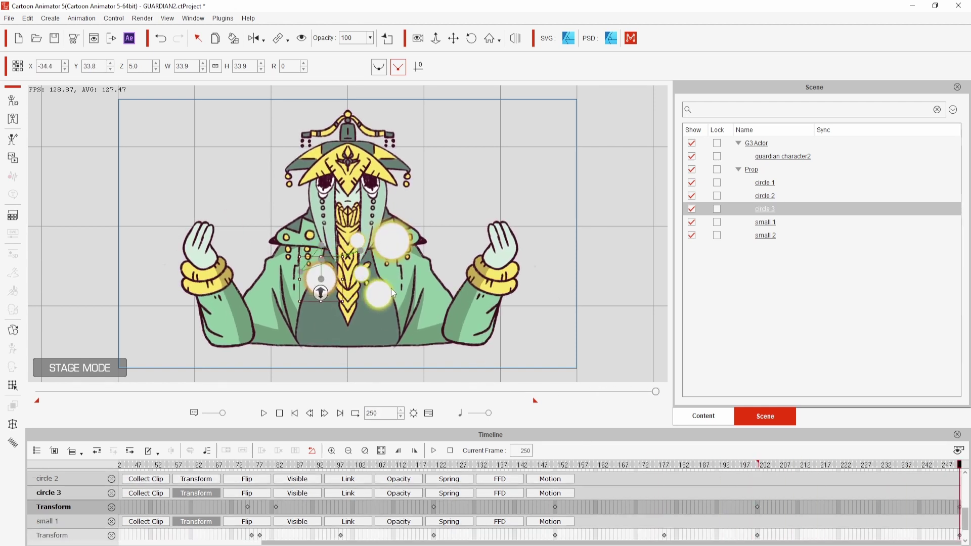
{"action": "left_click", "coordinate": [290, 480]}
{"action": "left_click_drag", "start_coordinate": [959, 465], "coordinate": [948, 475]}
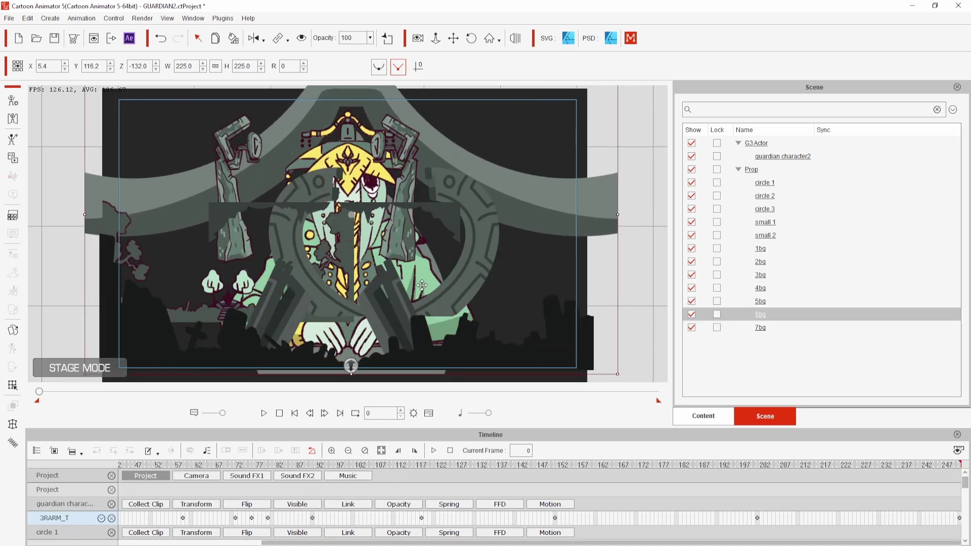
Select the background props and arrange them at different depths around the guardian in the 3D view
{"action": "left_click", "coordinate": [779, 268], "text": "shift"}
{"action": "left_click_drag", "start_coordinate": [515, 158], "coordinate": [631, 102]}
{"action": "left_click_drag", "start_coordinate": [526, 175], "coordinate": [497, 174]}
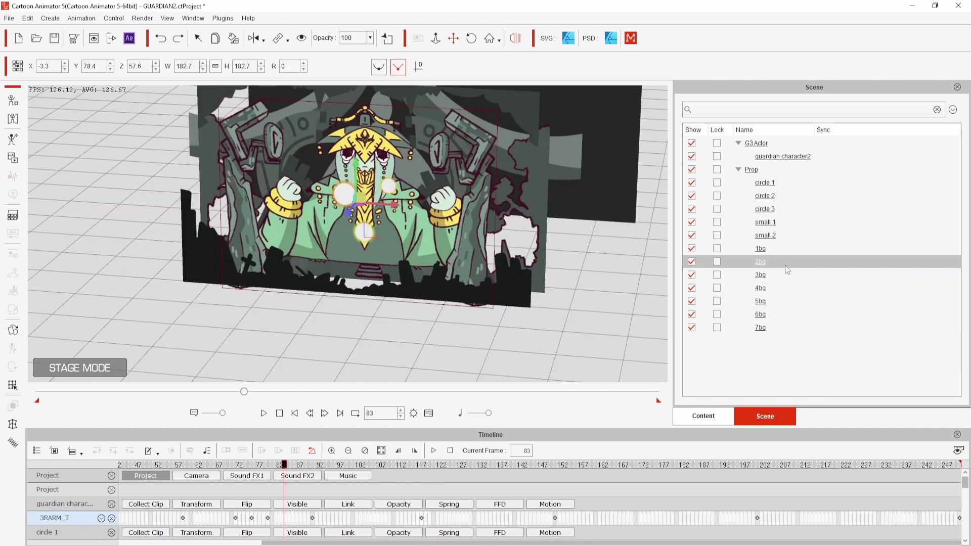
Animate the camera with a further key near frame 75 and open the options for the camera key at frame 66
{"action": "left_click", "coordinate": [359, 207]}
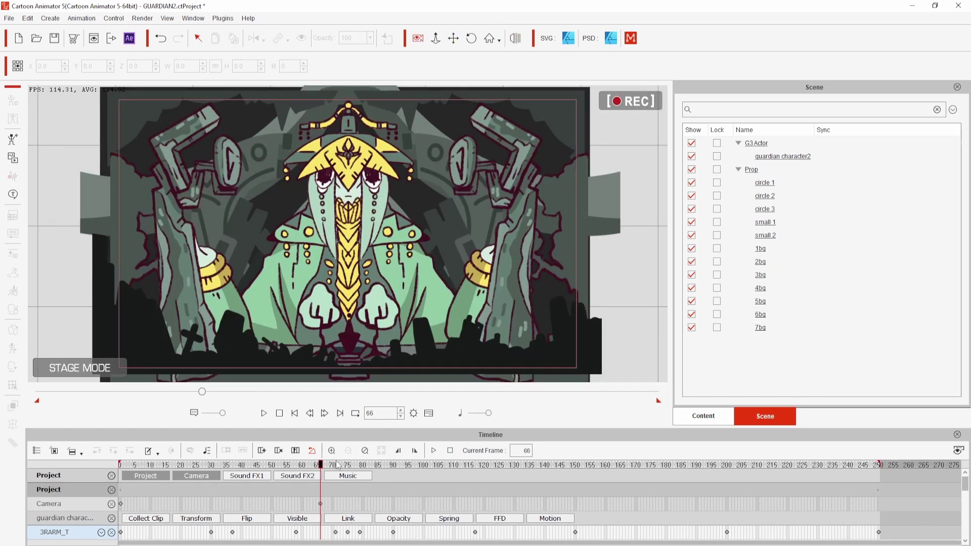
{"action": "left_click_drag", "start_coordinate": [337, 464], "coordinate": [356, 465]}
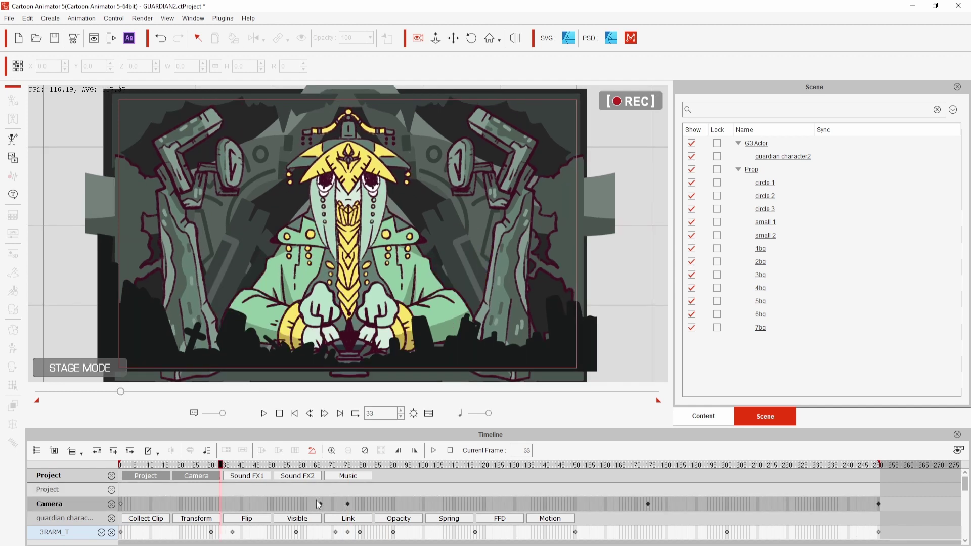
{"action": "right_click", "coordinate": [321, 503]}
{"action": "left_click", "coordinate": [354, 492]}
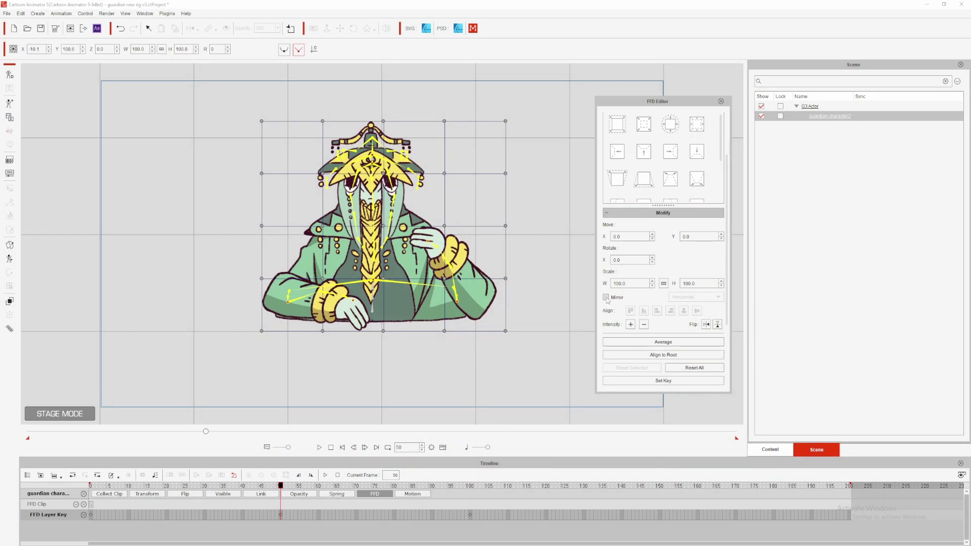
With horizontal FFD mirroring enabled, pull the guardian lattice's inner top and bottom points inward
{"action": "left_click_drag", "start_coordinate": [453, 133], "coordinate": [455, 135]}
{"action": "left_click_drag", "start_coordinate": [444, 121], "coordinate": [437, 128]}
{"action": "left_click_drag", "start_coordinate": [445, 331], "coordinate": [440, 322]}
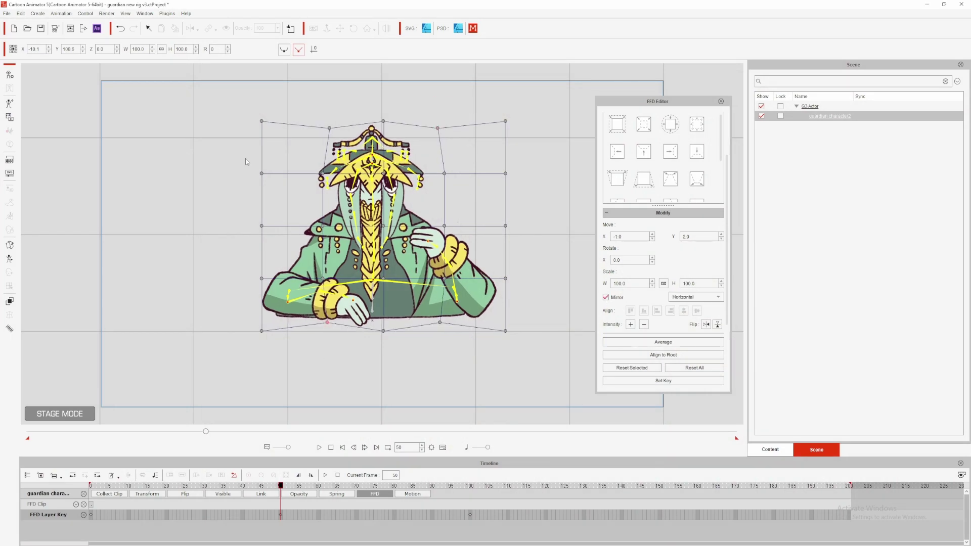
Move the lattice's middle side points inward with mirroring, and pull its upper corners inward and down
{"action": "left_click_drag", "start_coordinate": [245, 162], "coordinate": [273, 240]}
{"action": "left_click_drag", "start_coordinate": [262, 200], "coordinate": [276, 202]}
{"action": "left_click_drag", "start_coordinate": [234, 104], "coordinate": [276, 134]}
{"action": "left_click_drag", "start_coordinate": [515, 112], "coordinate": [470, 153]}
{"action": "left_click", "coordinate": [551, 316]}
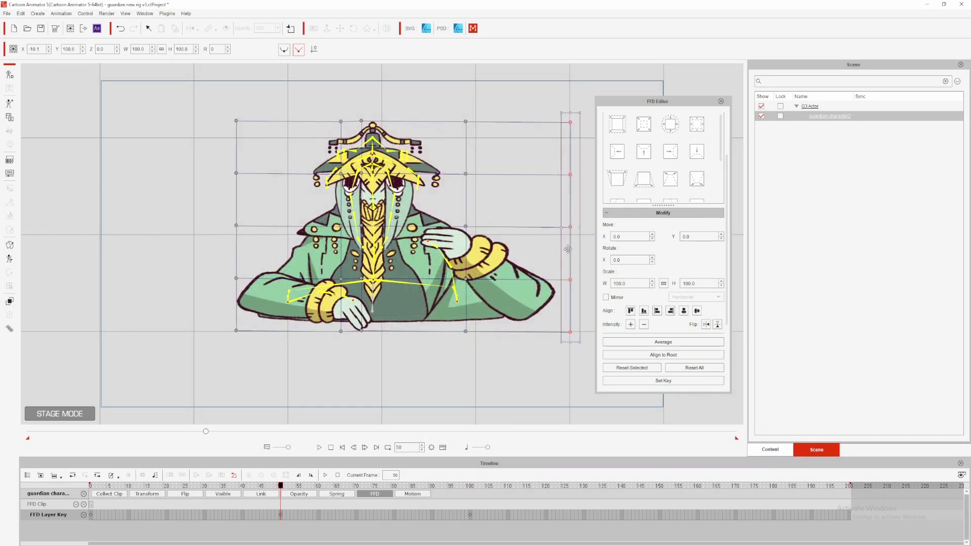
Move the outer lattice column on the raised-hand side inward, select the lattice points and average their spacing
{"action": "left_click_drag", "start_coordinate": [568, 248], "coordinate": [491, 248]}
{"action": "left_click_drag", "start_coordinate": [523, 107], "coordinate": [279, 320]}
{"action": "left_click", "coordinate": [678, 342]}
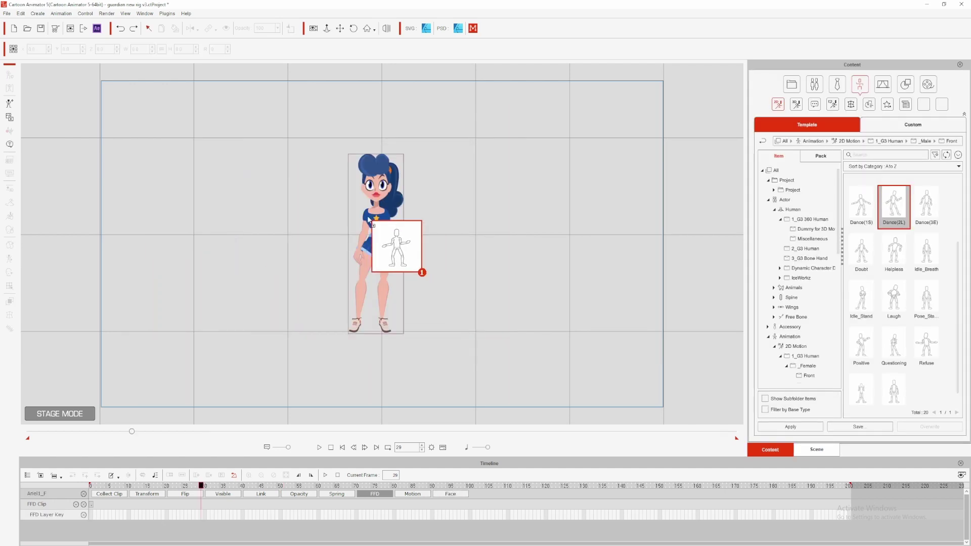
Apply the Dance(2L) motion to the blue-haired girl and add a Dummy_1 figure on each side of her
{"action": "left_click_drag", "start_coordinate": [368, 220], "coordinate": [369, 221]}
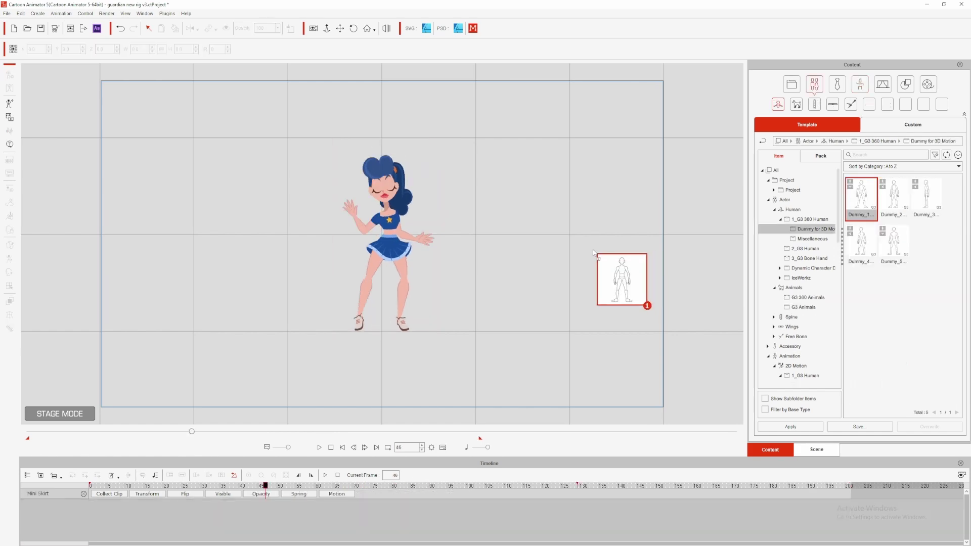
{"action": "left_click_drag", "start_coordinate": [597, 252], "coordinate": [185, 231]}
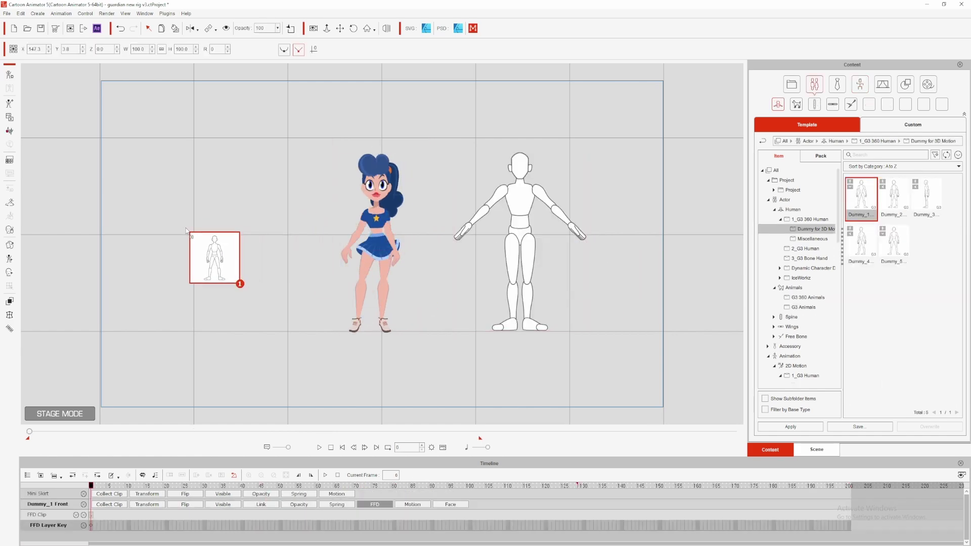
{"action": "left_click_drag", "start_coordinate": [185, 230], "coordinate": [185, 231]}
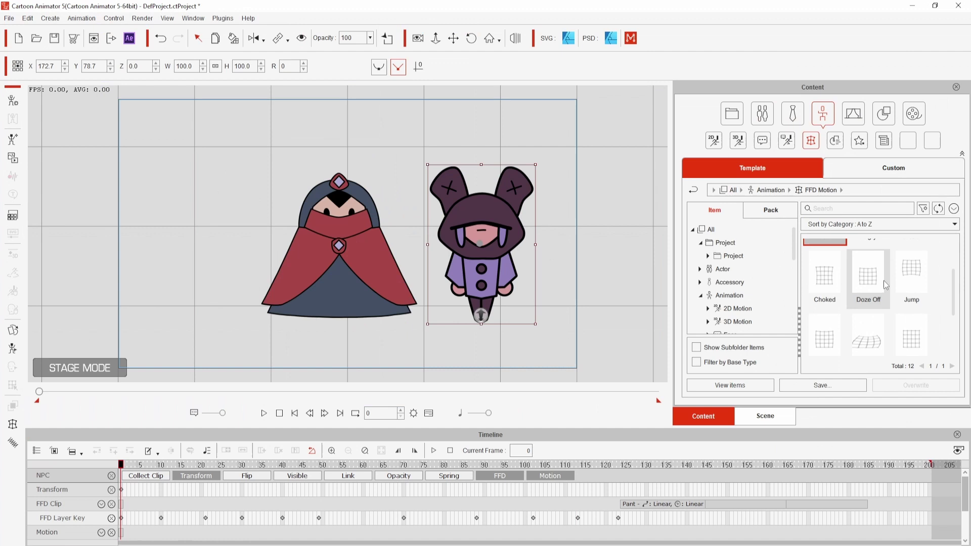
Apply the Jump FFD motion to the bun girl and open the FFD intensity setting for that clip
{"action": "left_click_drag", "start_coordinate": [909, 277], "coordinate": [500, 245]}
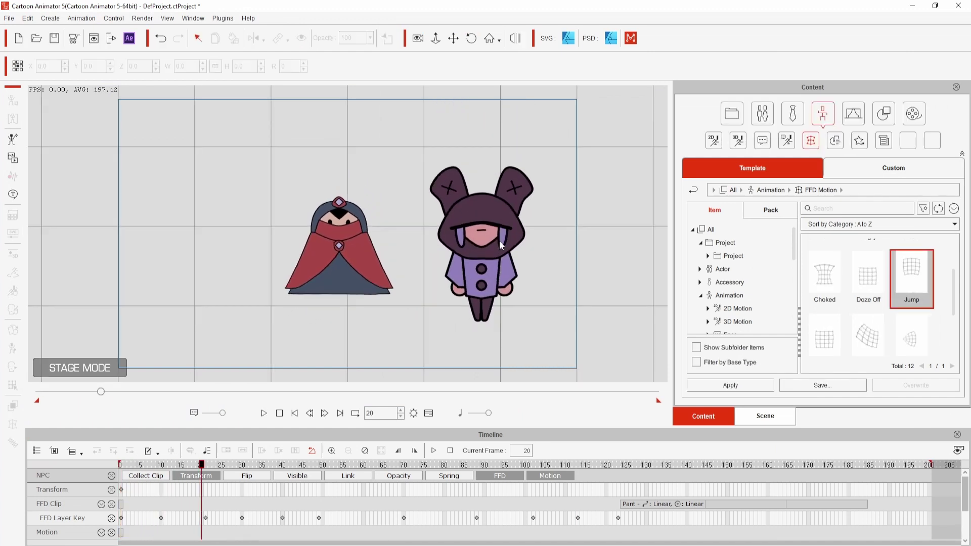
{"action": "left_click", "coordinate": [500, 245]}
{"action": "right_click", "coordinate": [155, 491]}
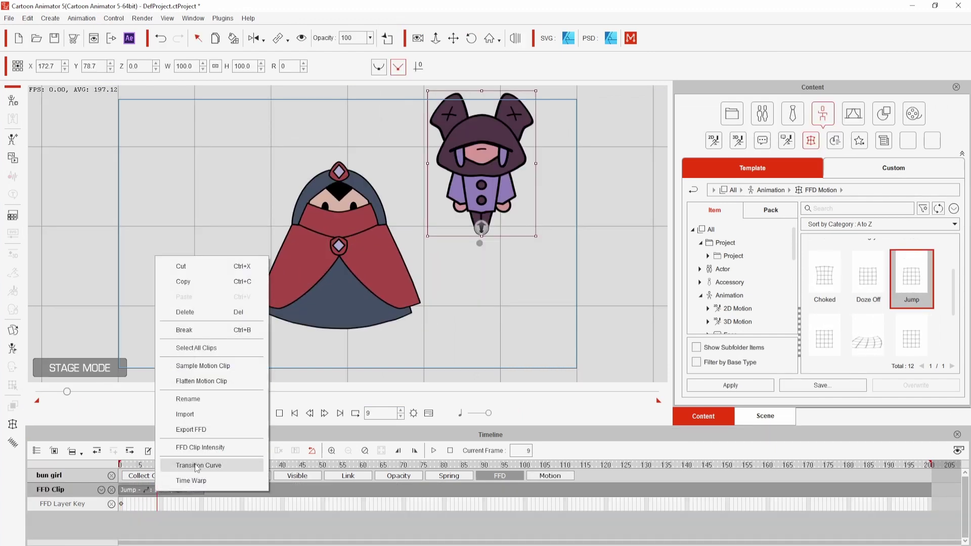
{"action": "left_click", "coordinate": [201, 446]}
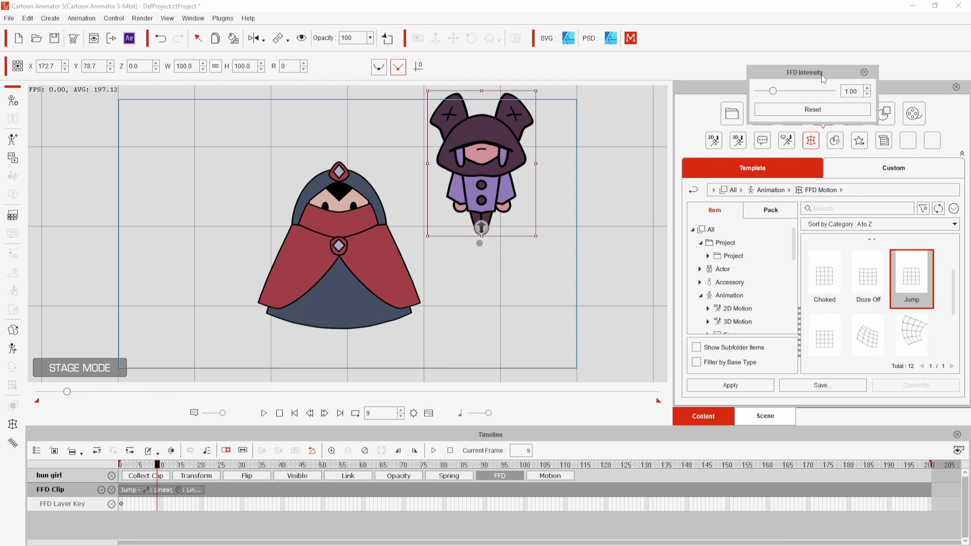
{"action": "left_click_drag", "start_coordinate": [823, 78], "coordinate": [509, 304]}
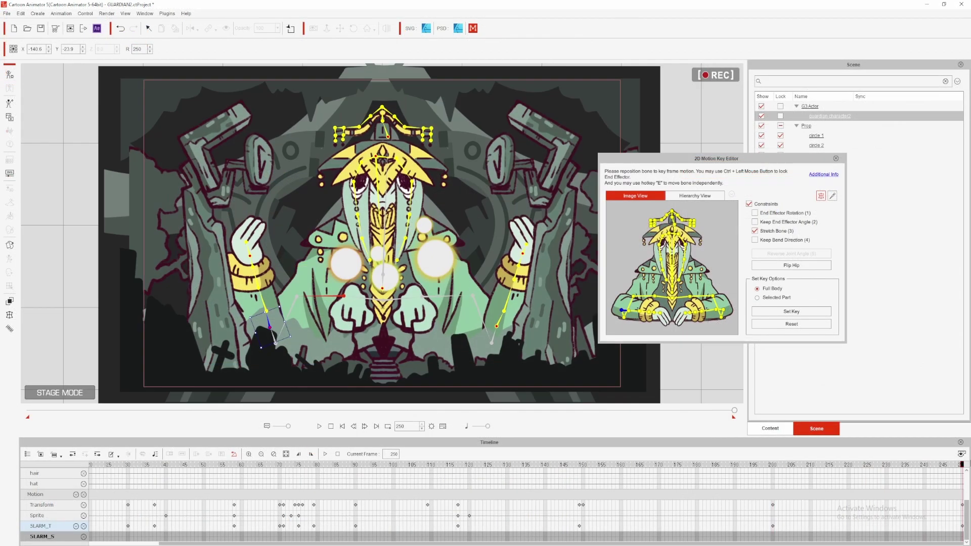
Play back the guardian's bone animation with the arm, root and hair keys
{"action": "left_click", "coordinate": [792, 474]}
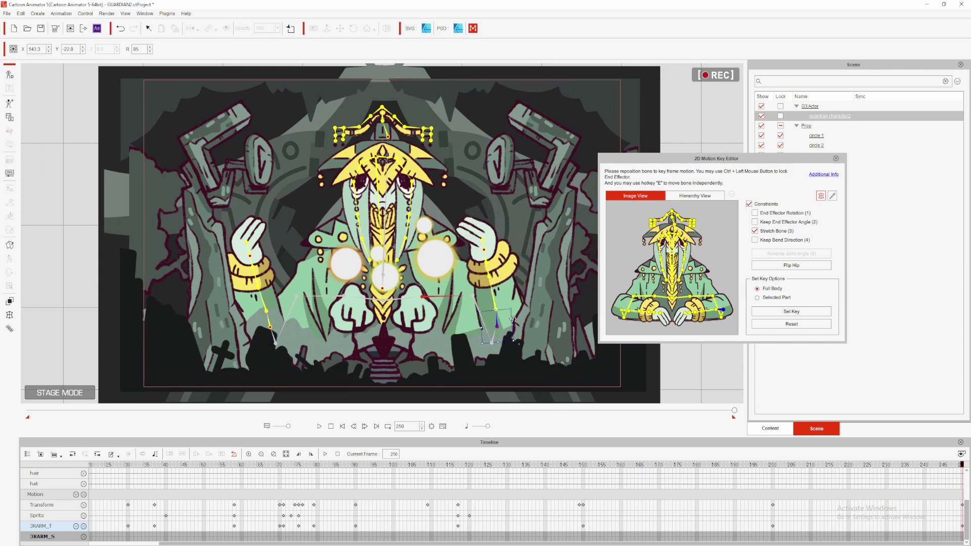
{"action": "left_click", "coordinate": [319, 426]}
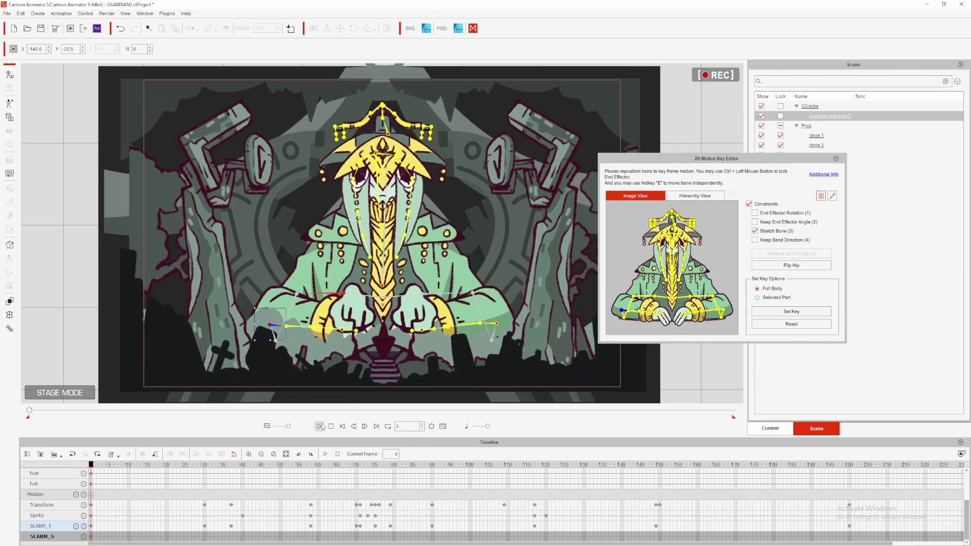
{"action": "left_click", "coordinate": [320, 426]}
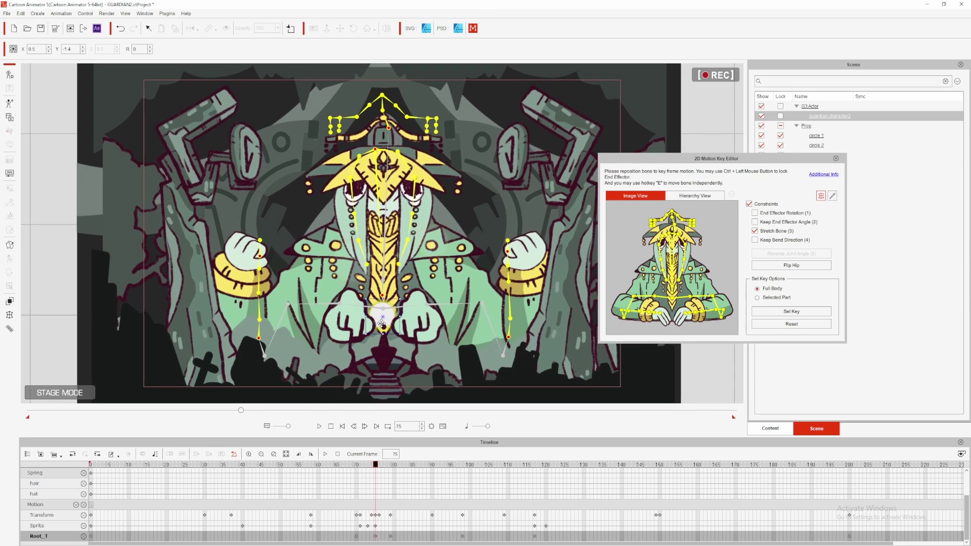
{"action": "left_click", "coordinate": [319, 426]}
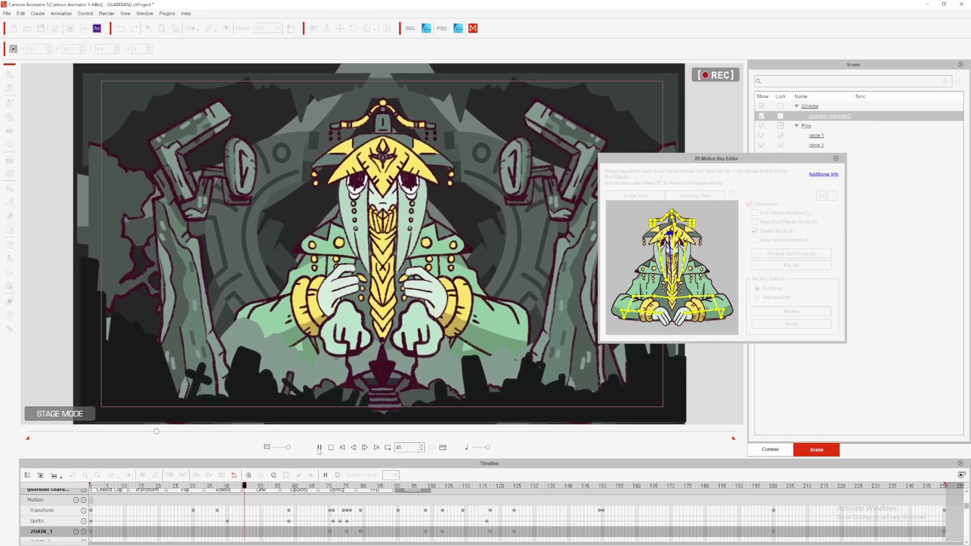